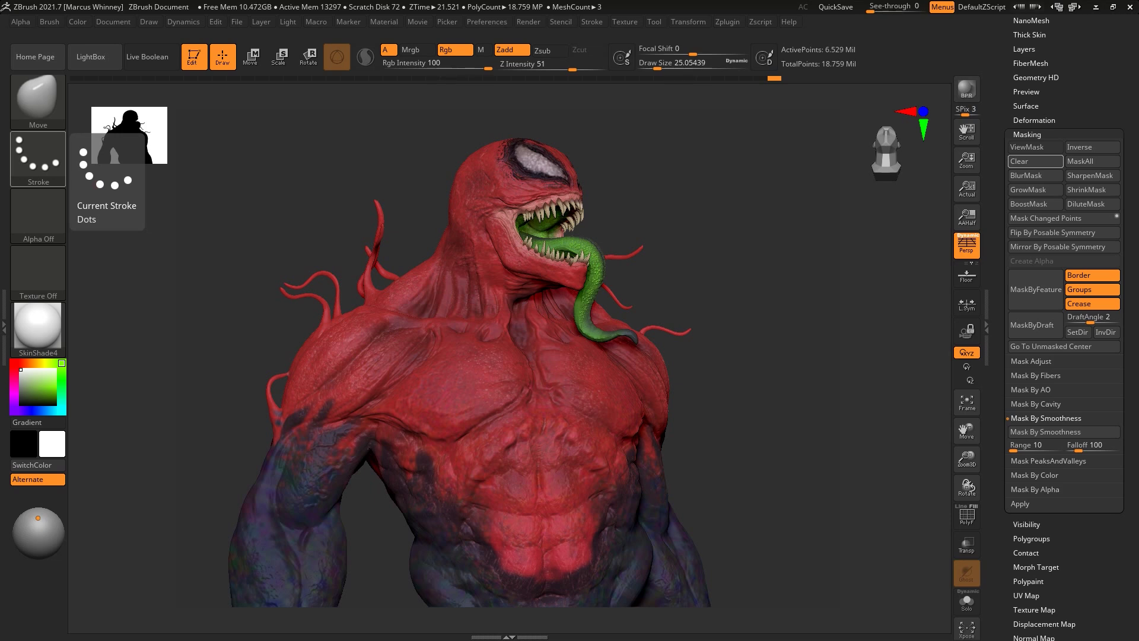
Step: Rotate the red creature bust toward a frontal view
left_click_drag(724, 261, 789, 295)
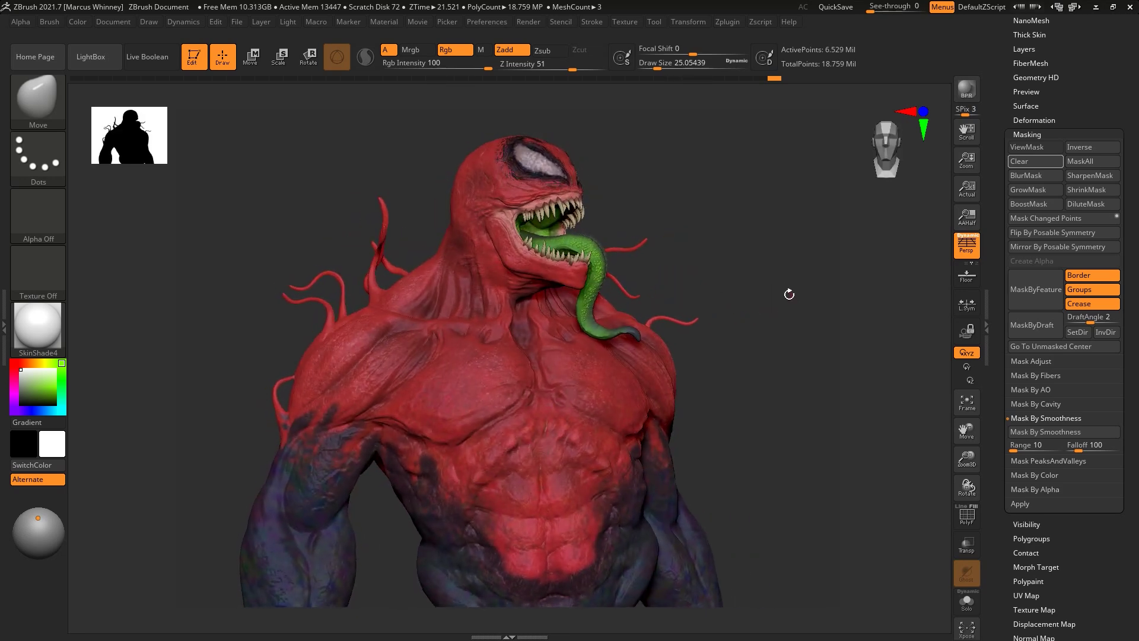
Step: Turn off Pro and resize the document to Width 1920 and Height 1080
left_click(113, 22)
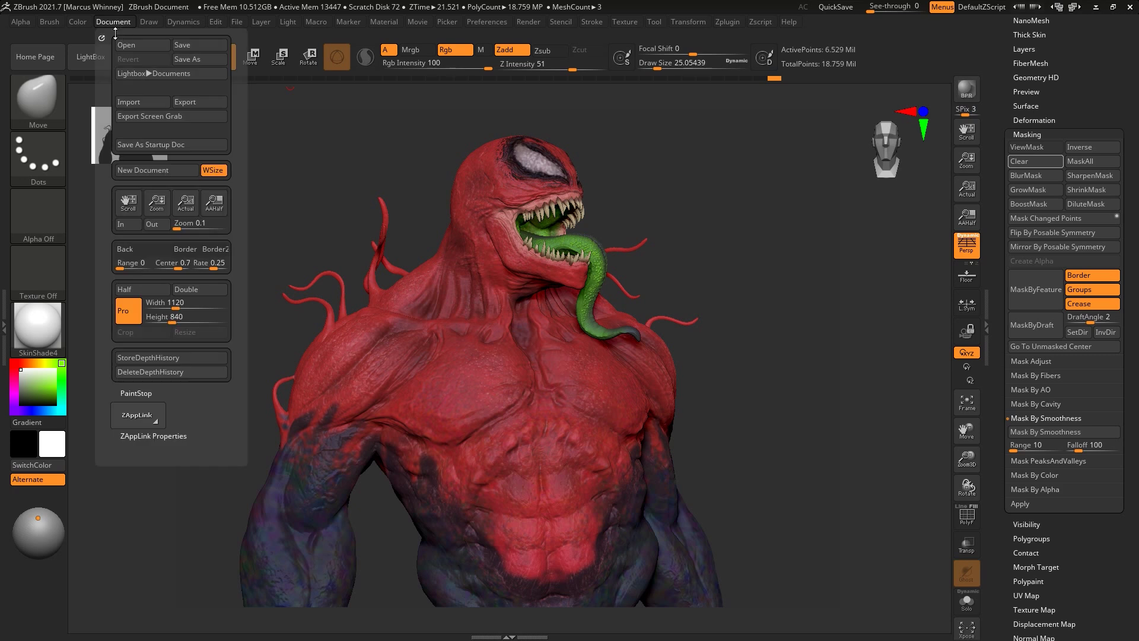
left_click(134, 311)
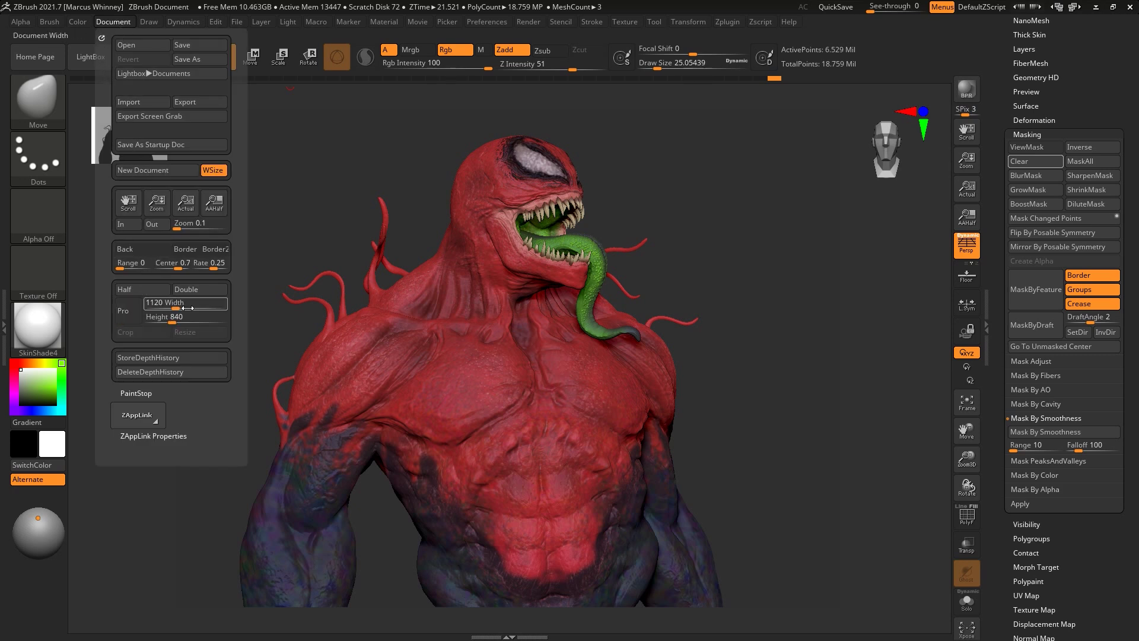
left_click(176, 308)
type("1")
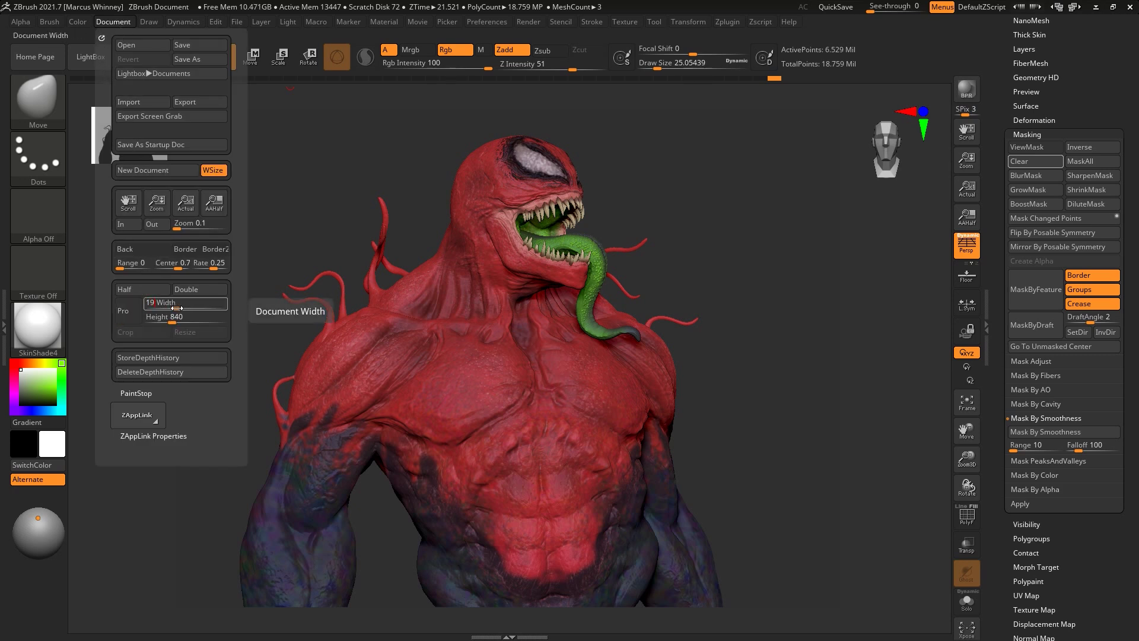
type("920")
key("Return")
left_click(171, 318)
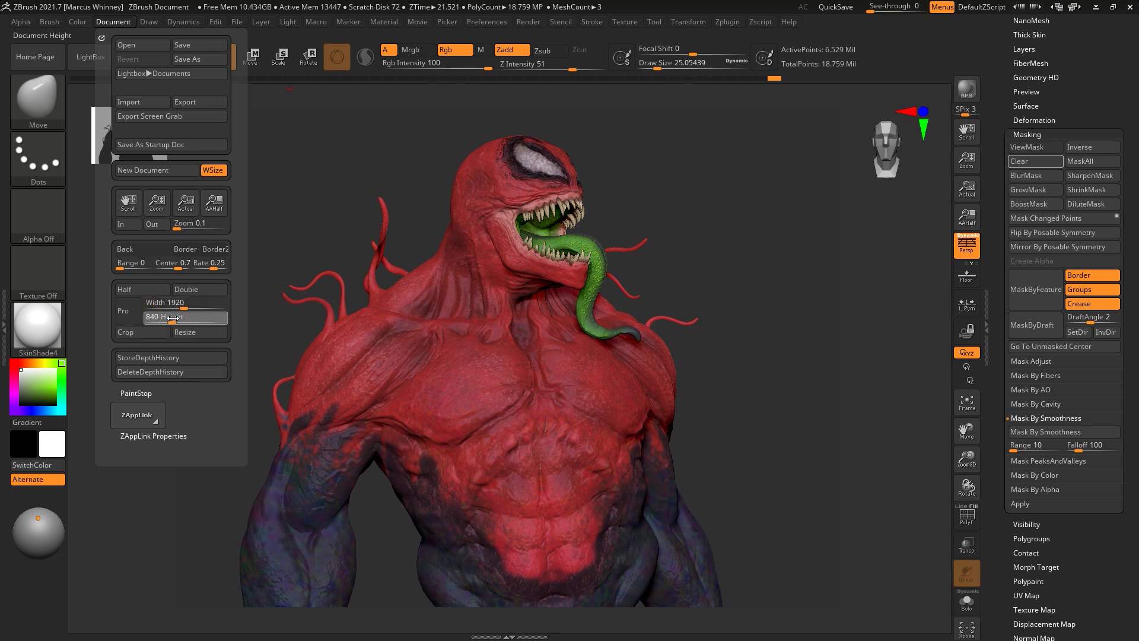
type("10")
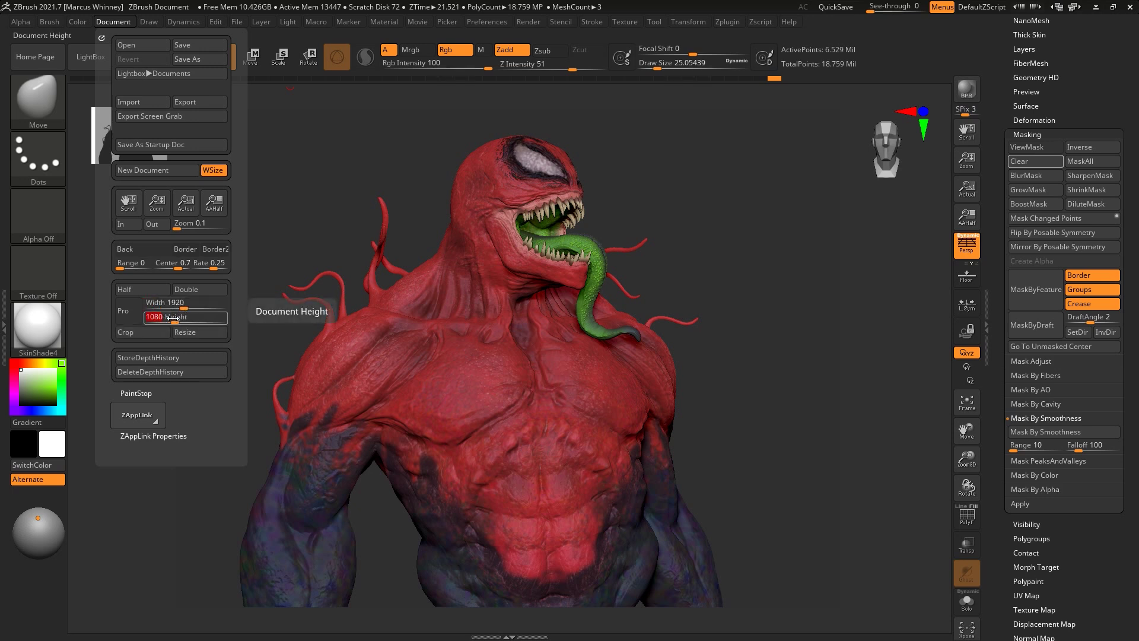
type("80")
key("Return")
left_click(185, 331)
Step: Redraw the bust on the cleared canvas in Edit mode and zoom to frame it
left_click(589, 358)
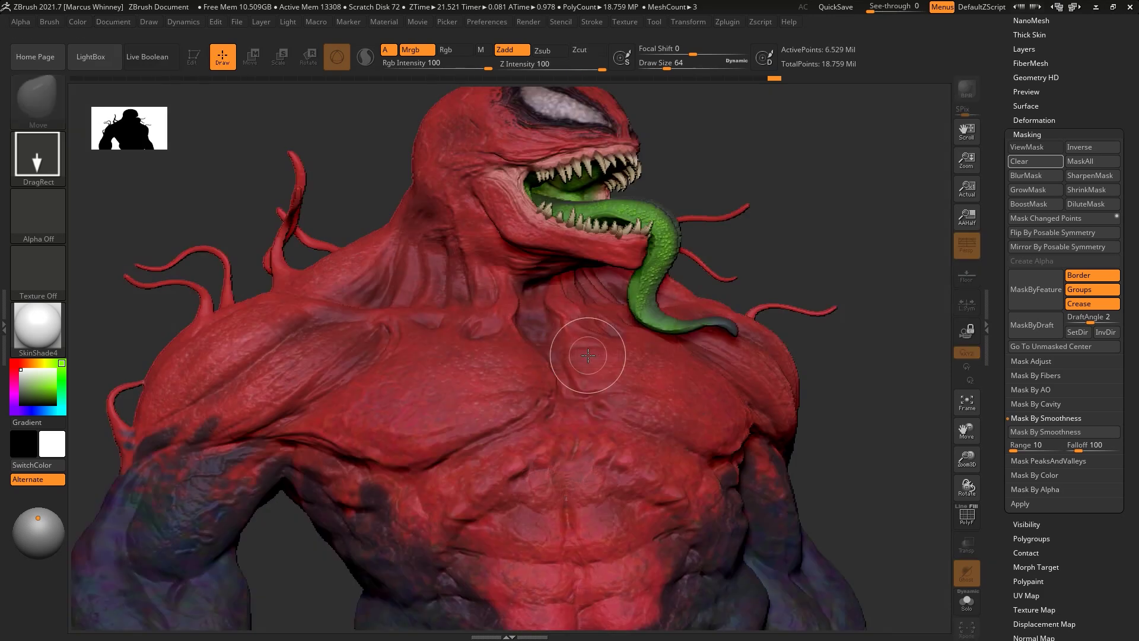
key("ctrl+n")
left_click_drag(585, 354, 574, 438)
key("t")
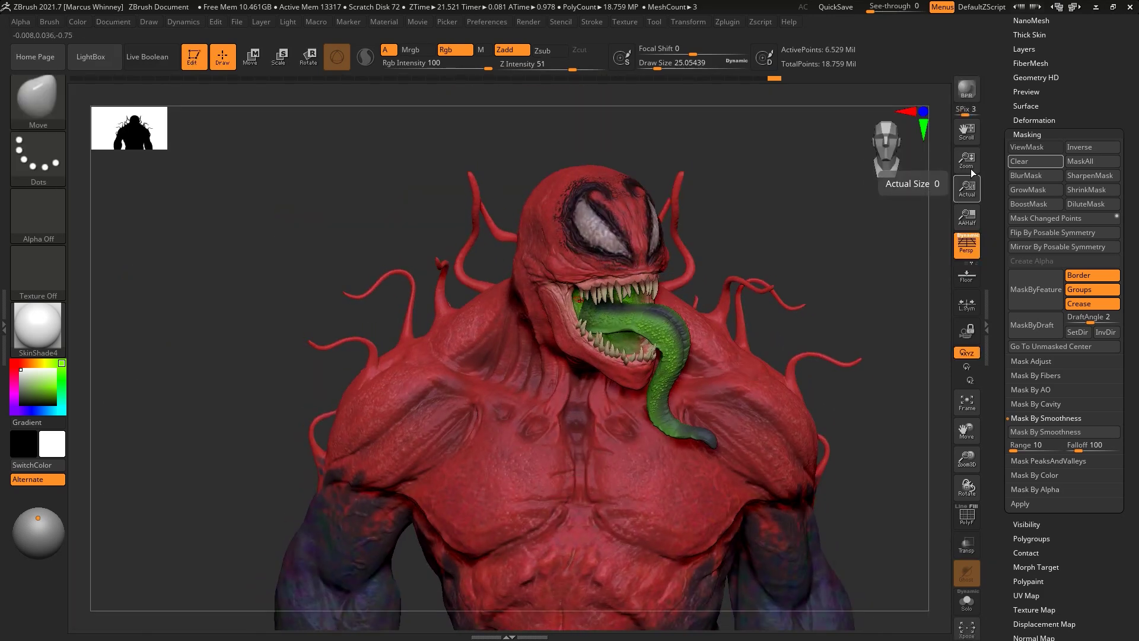
mouse_move(967, 160)
left_mouse_down()
mouse_move(953, 86)
mouse_move(955, 149)
left_mouse_up()
left_click_drag(709, 326, 769, 301, "alt")
Step: Set the camera to Vertical with a 50 mm focal length and rotate the bust to three-quarter view
left_click(158, 21)
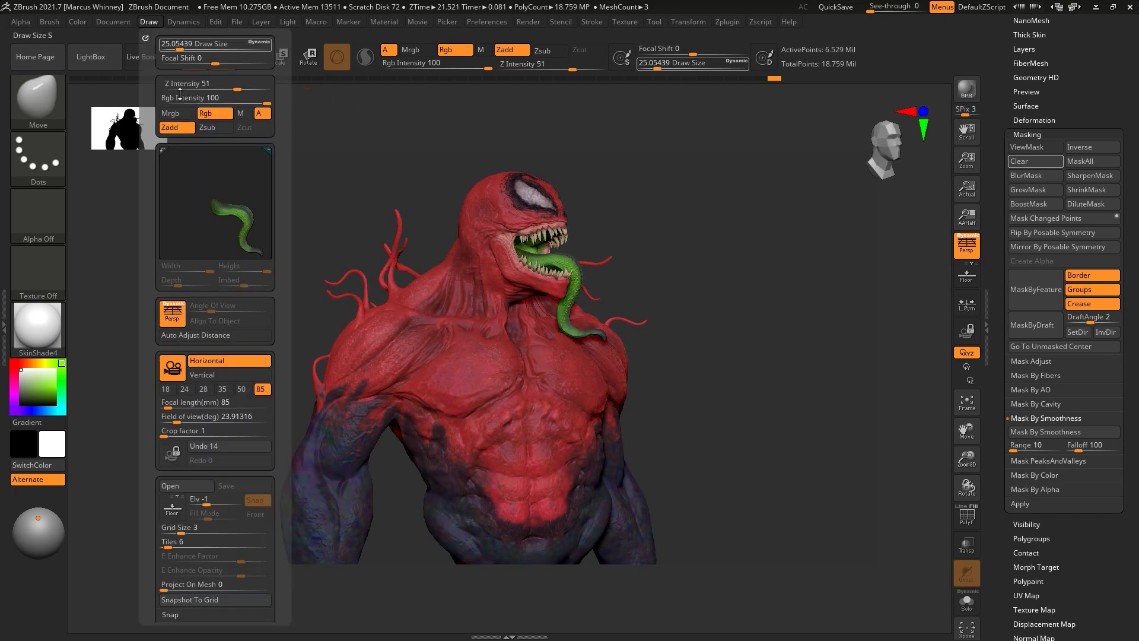
left_click(227, 375)
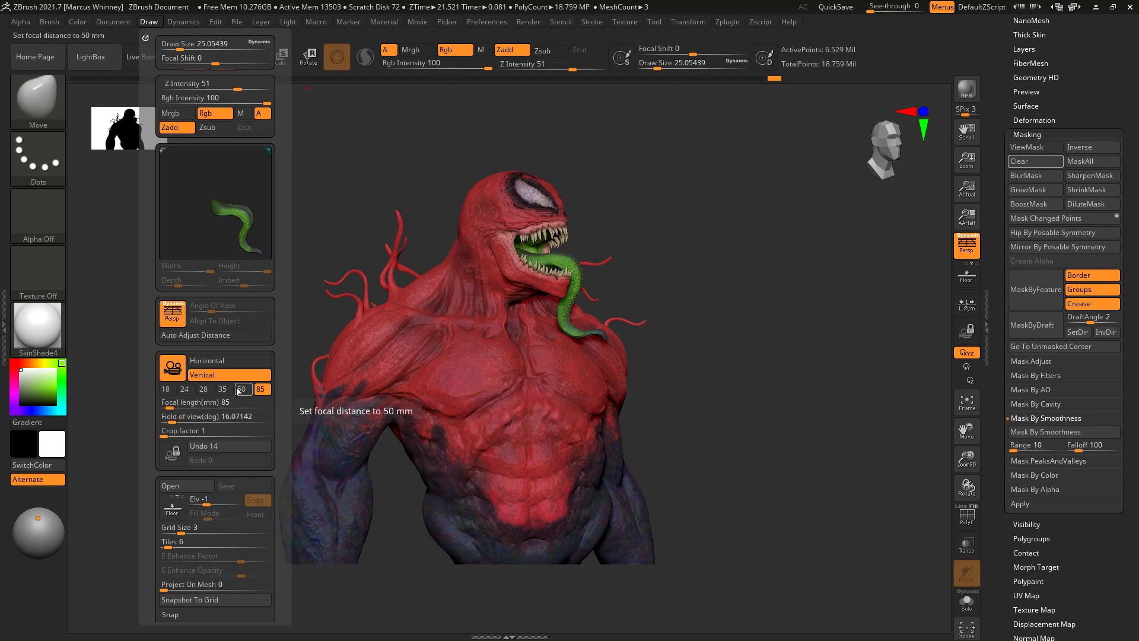
left_click(238, 389)
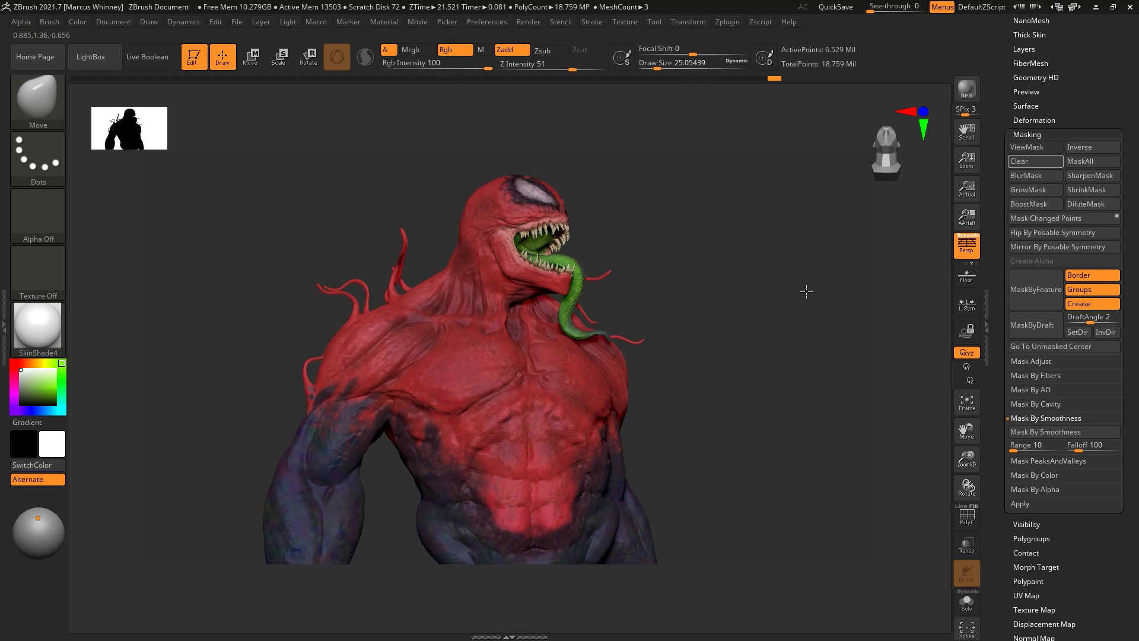
left_click_drag(803, 291, 783, 331)
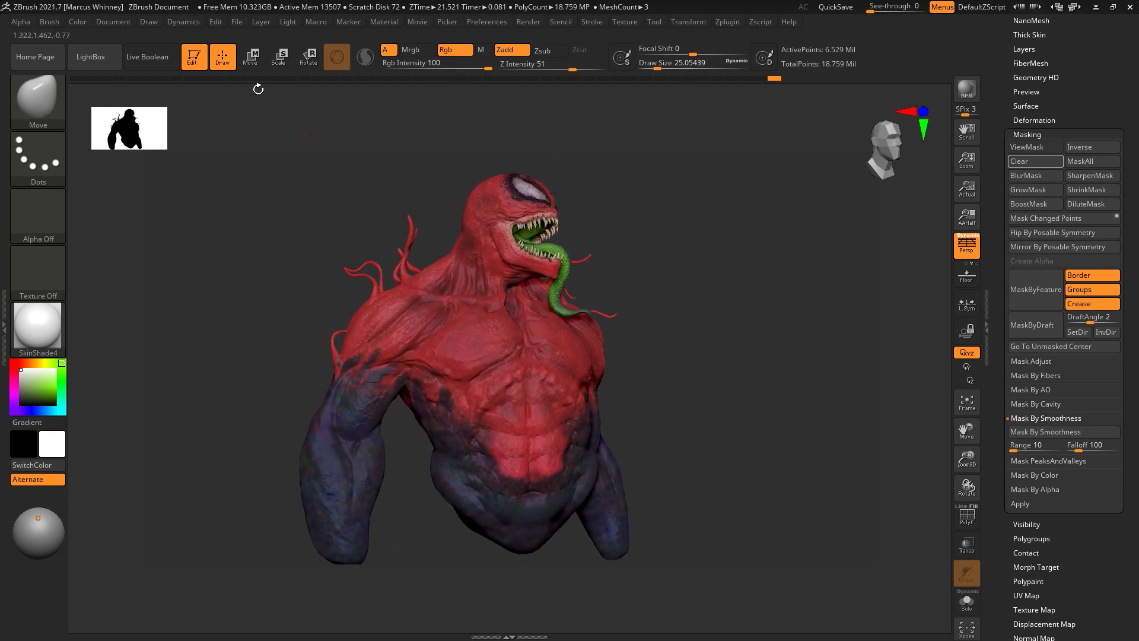
Step: Change the camera focal length to 70 mm and turn the bust nearly front-facing
left_click(148, 22)
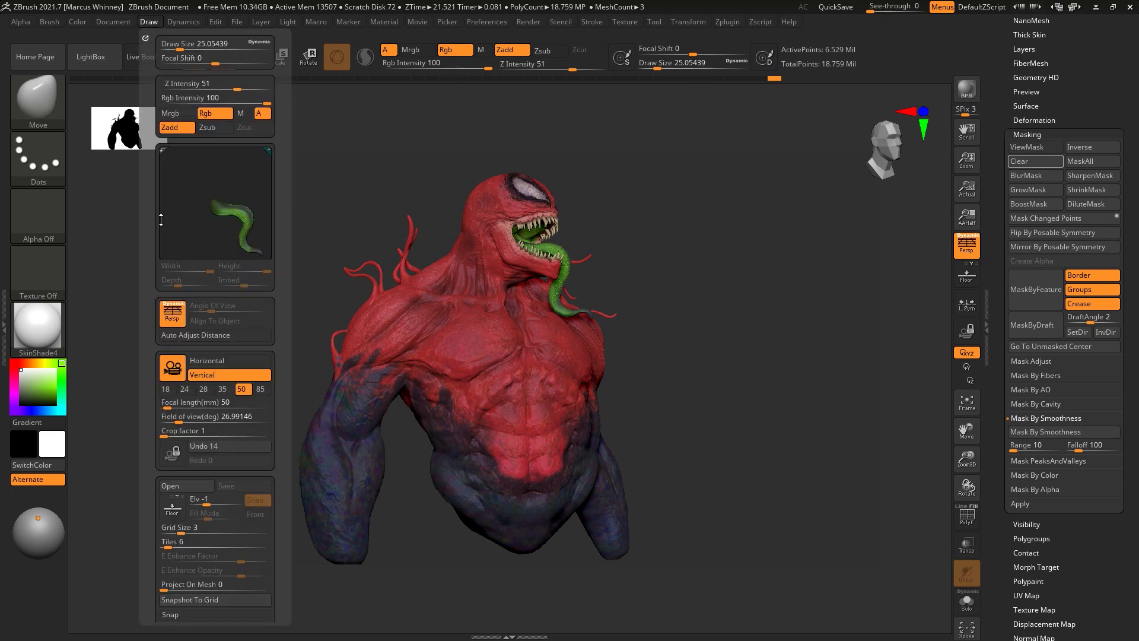
left_click(262, 389)
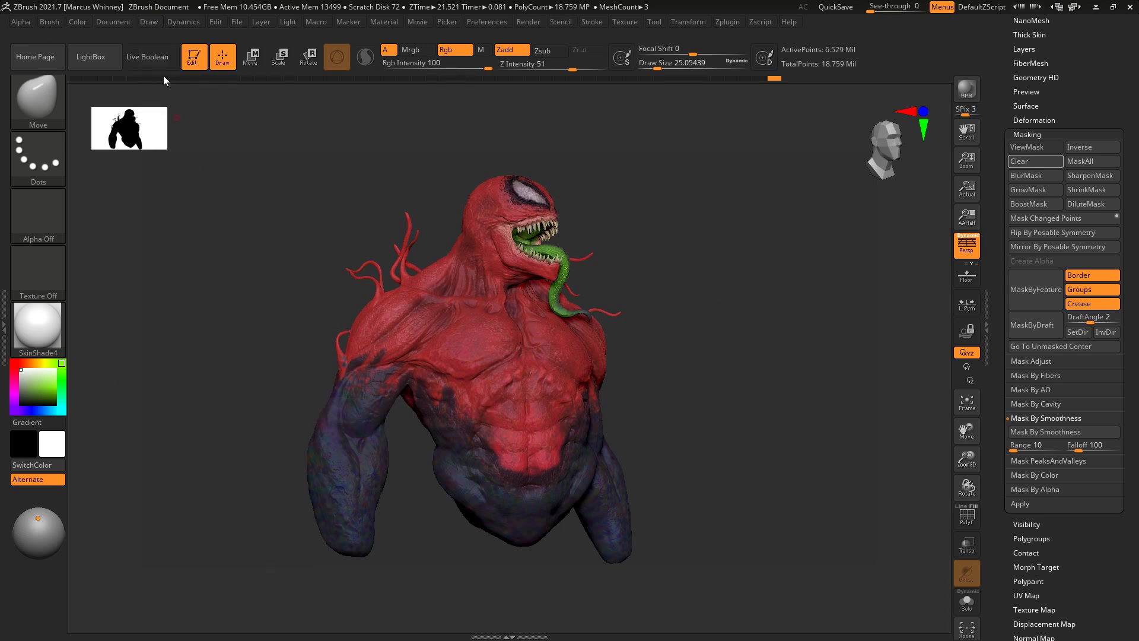
left_click(149, 21)
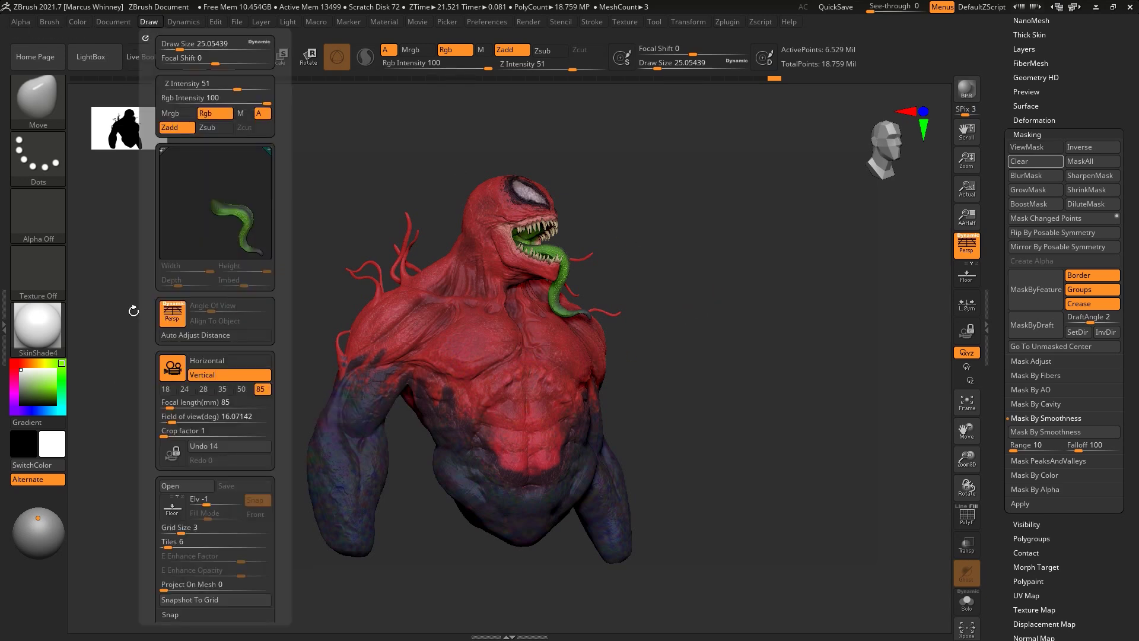
left_click(176, 406)
type("70")
key("Return")
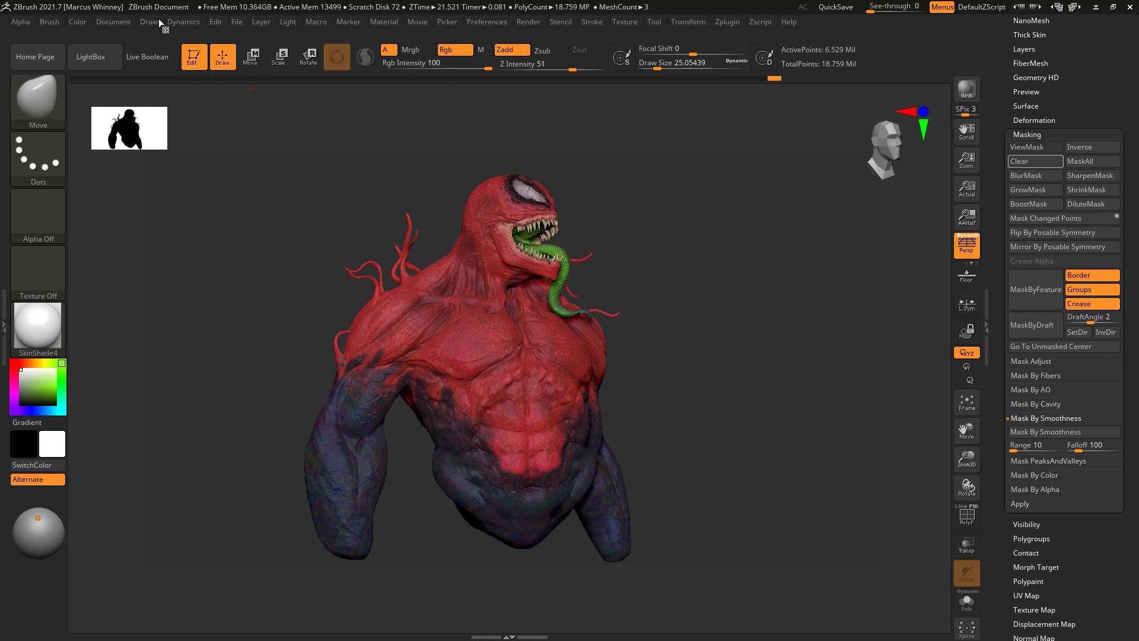
left_click_drag(657, 273, 715, 279)
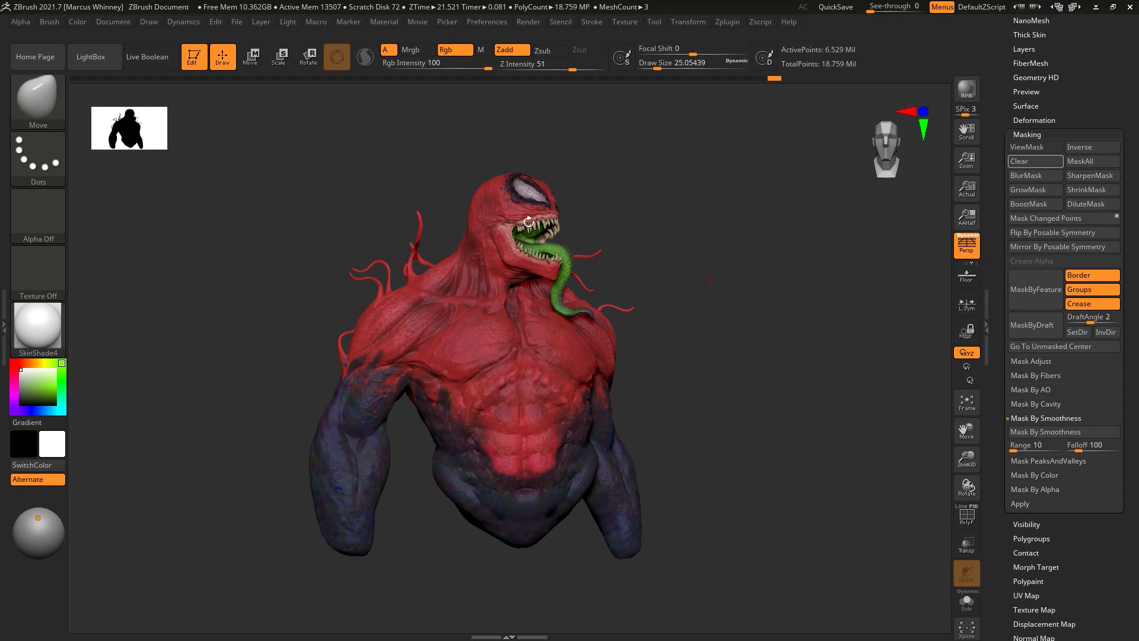
left_click(146, 20)
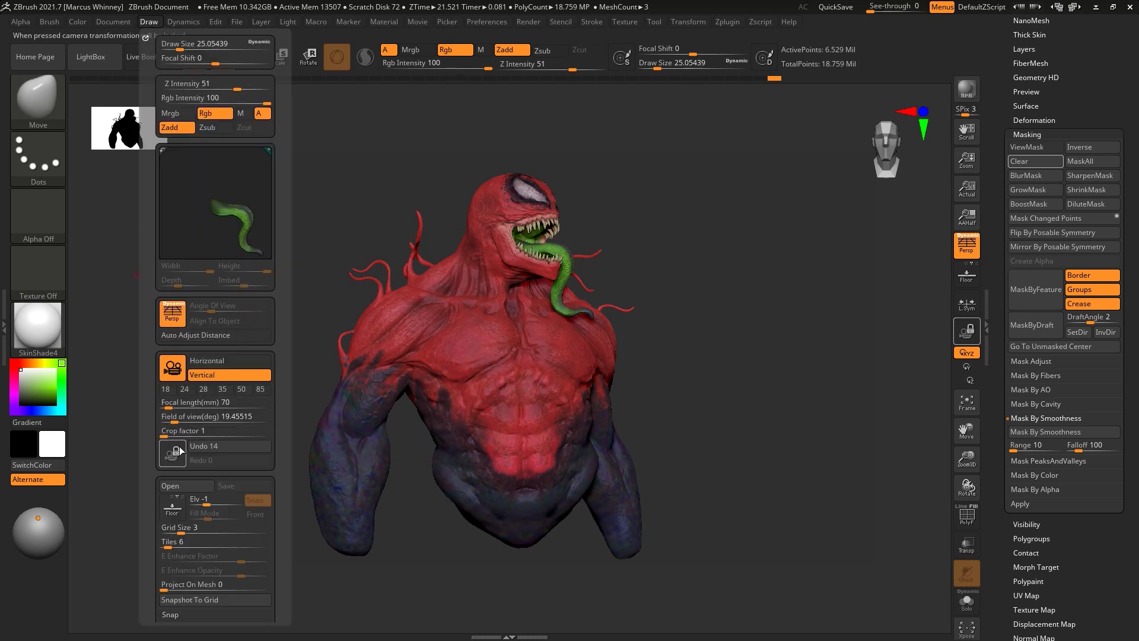
Step: Save the current view as Cust1 in ZAppLink Properties, then rotate and recall it
left_click(114, 22)
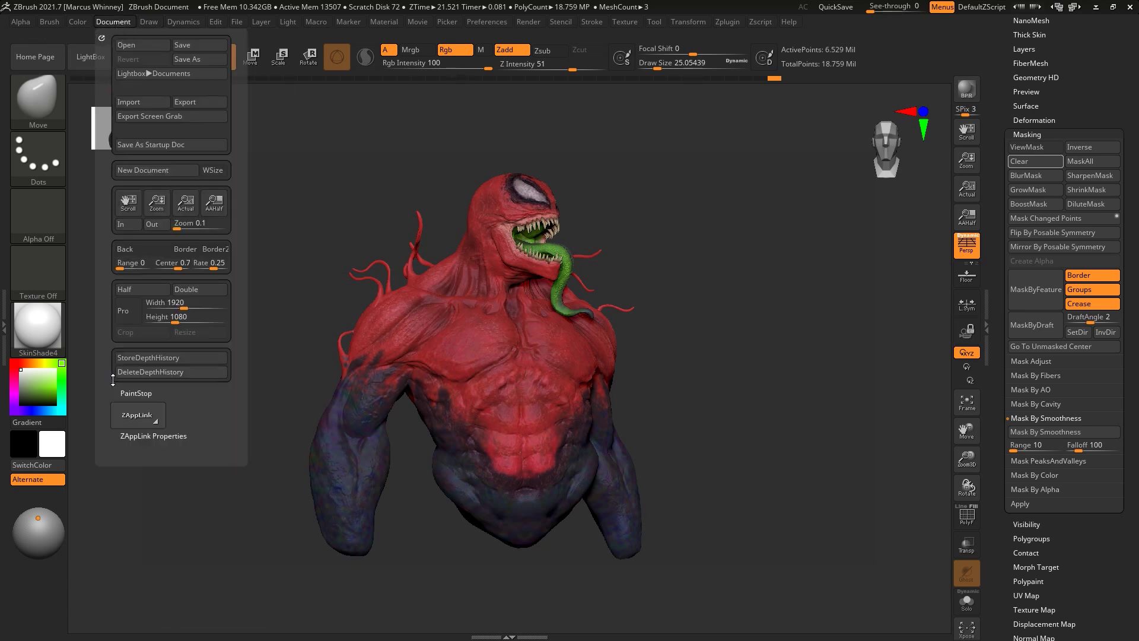
left_click(143, 436)
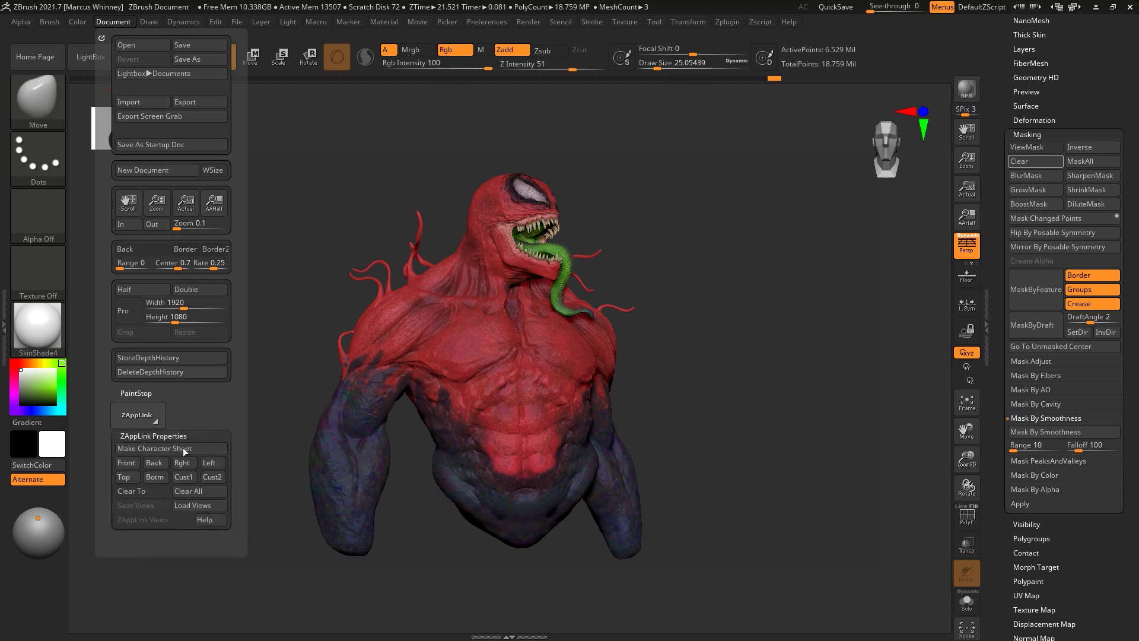
left_click(183, 478)
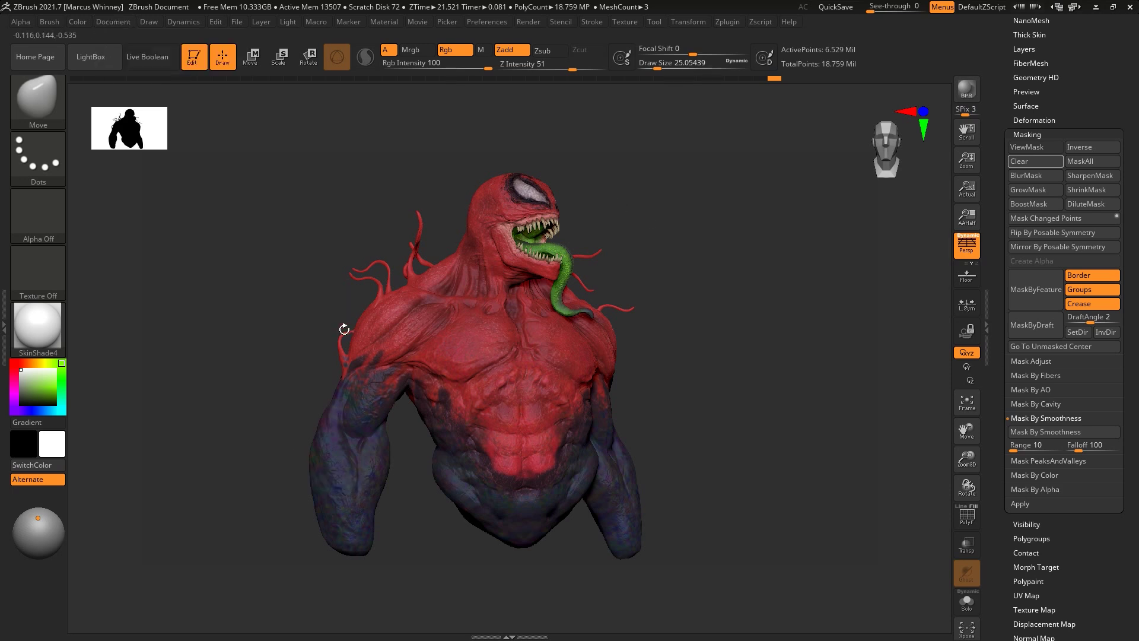
left_click_drag(683, 225, 593, 226, "shift")
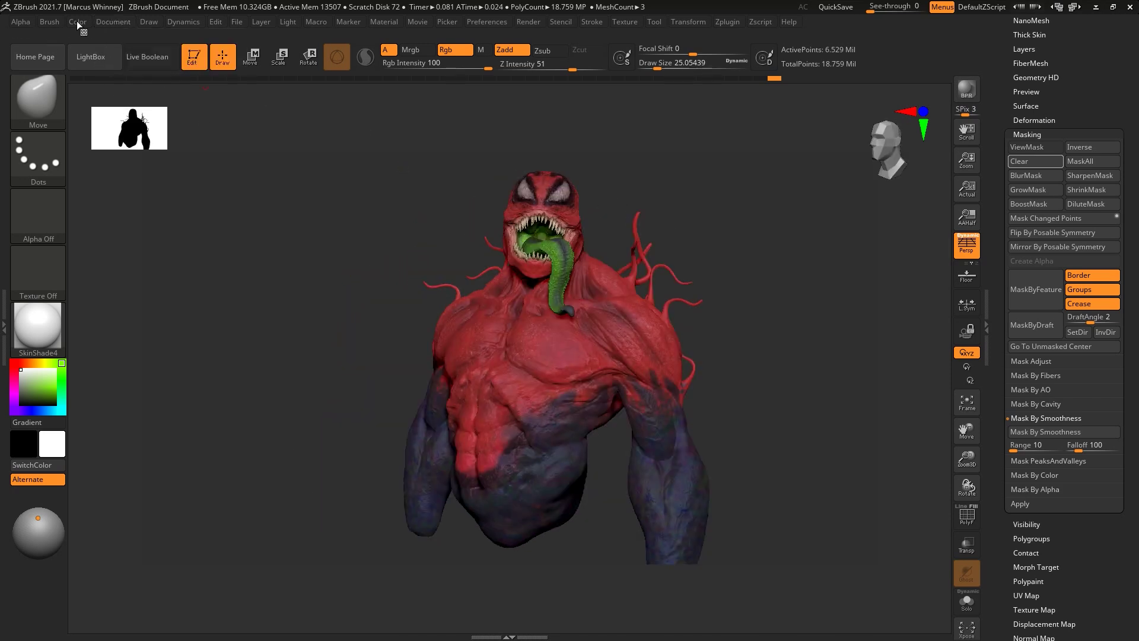
left_click(110, 22)
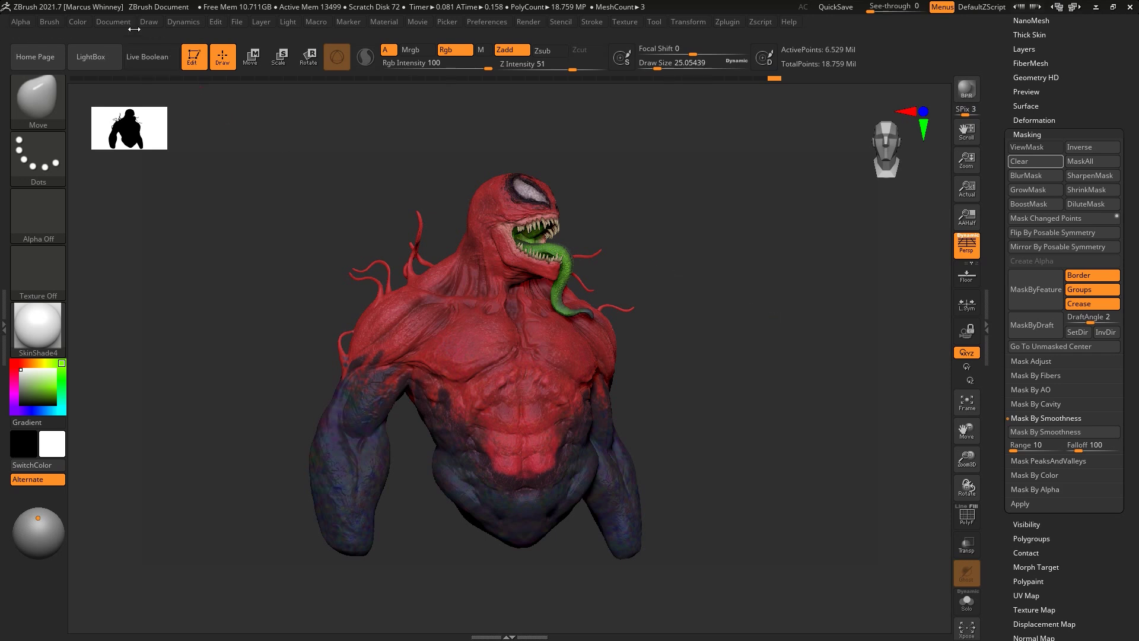
left_click(116, 18)
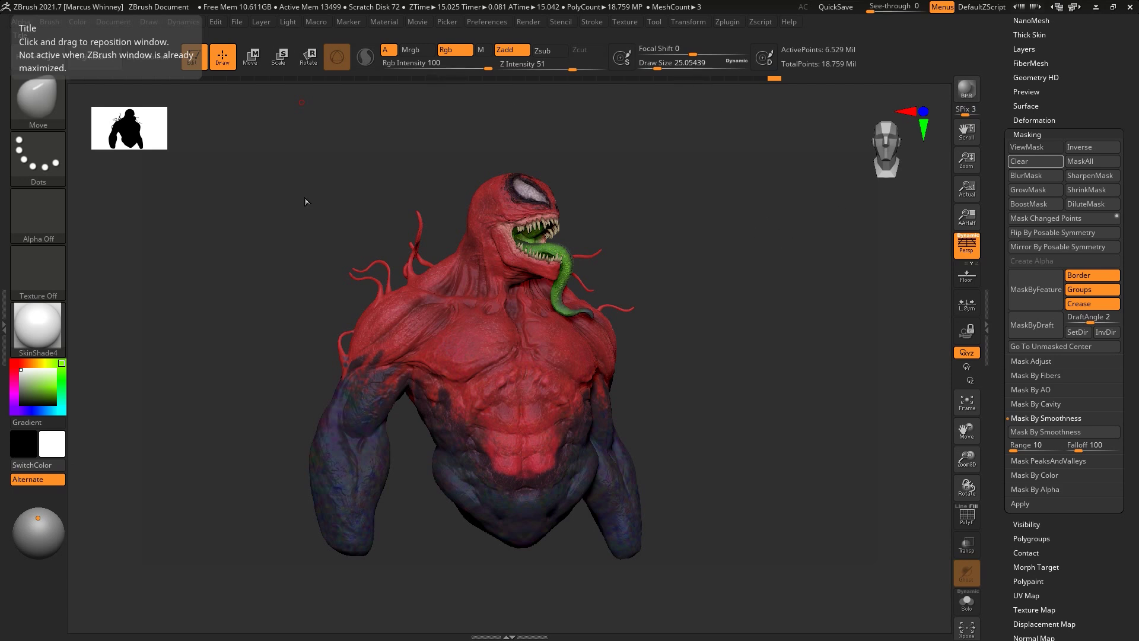
Step: Close Brush in the left tray and dock the Light and Render palettes there
left_click(7, 325)
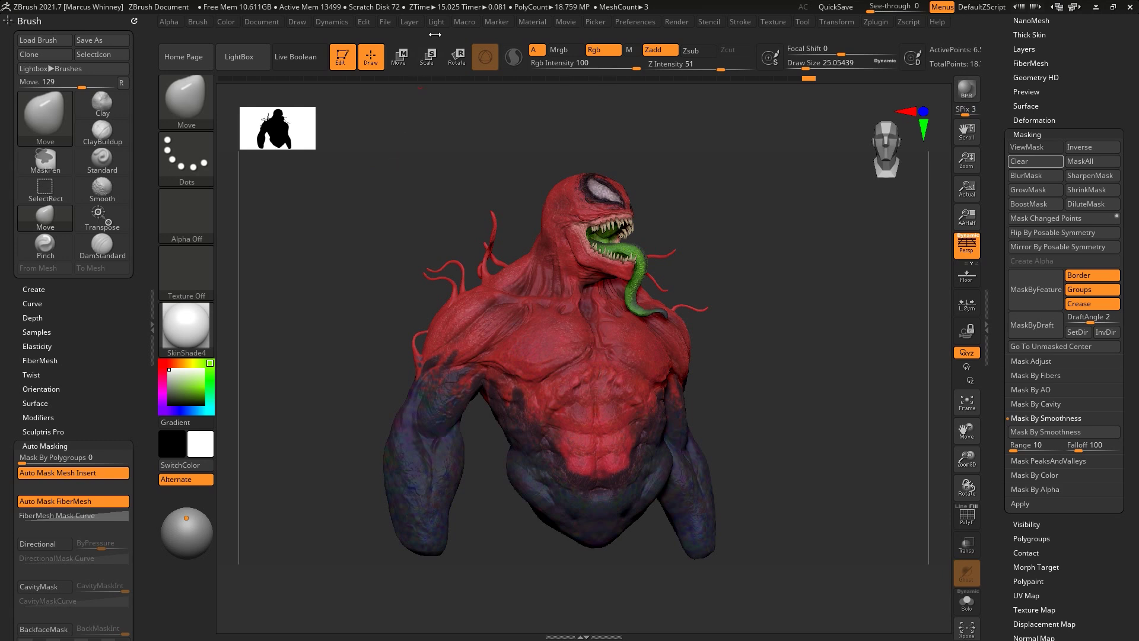
left_click(39, 16)
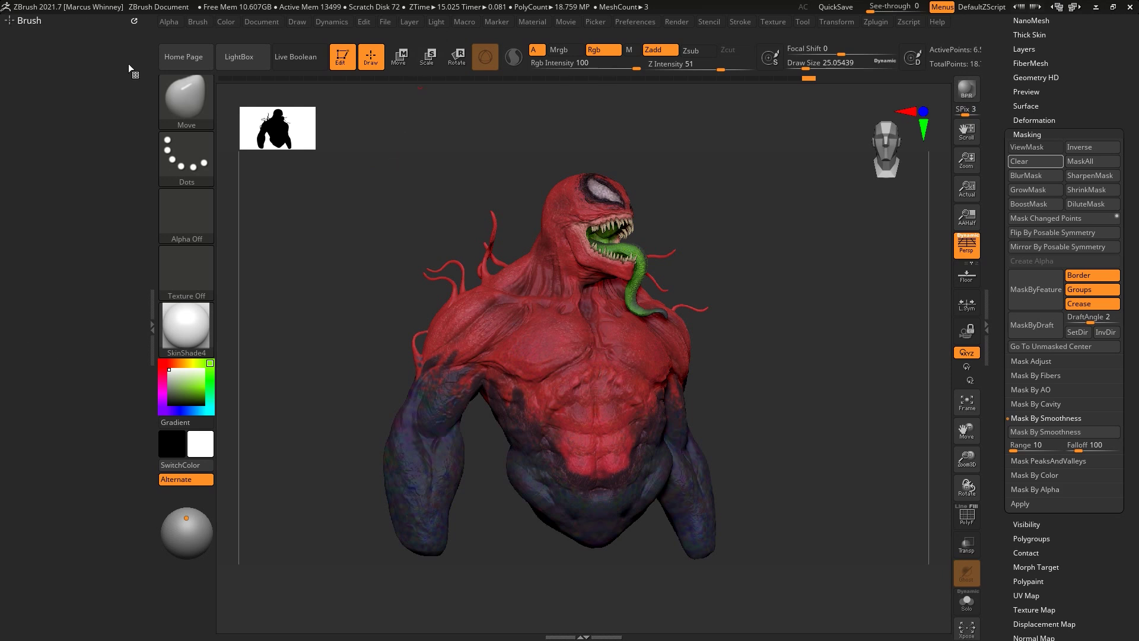
left_click(440, 23)
left_click_drag(435, 30, 28, 86)
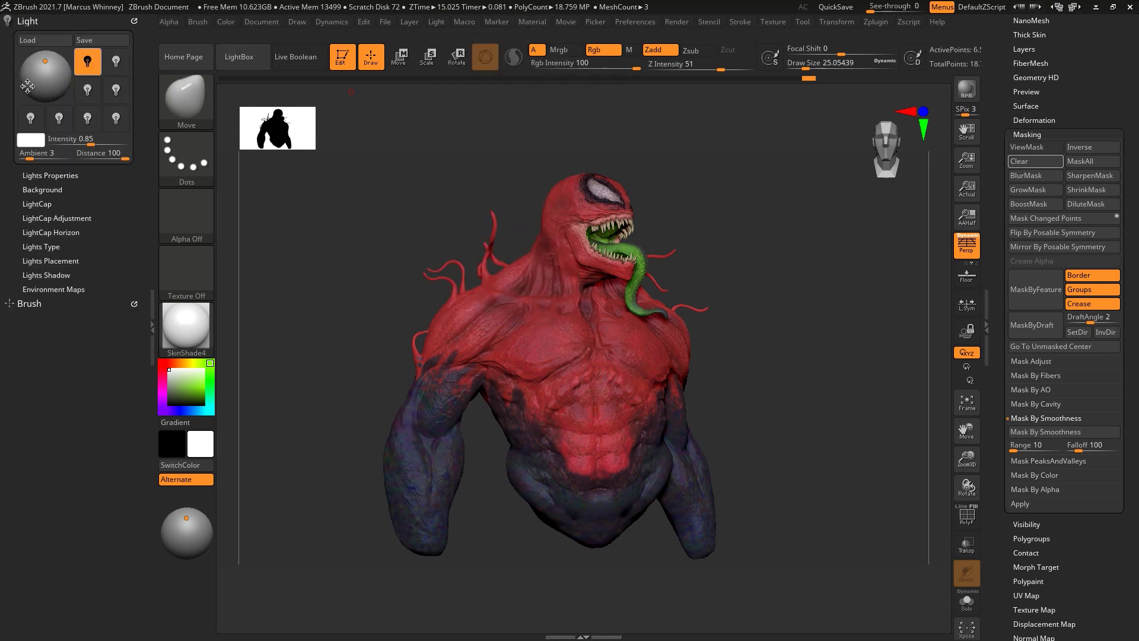
left_click(671, 26)
left_click_drag(671, 33, 29, 24)
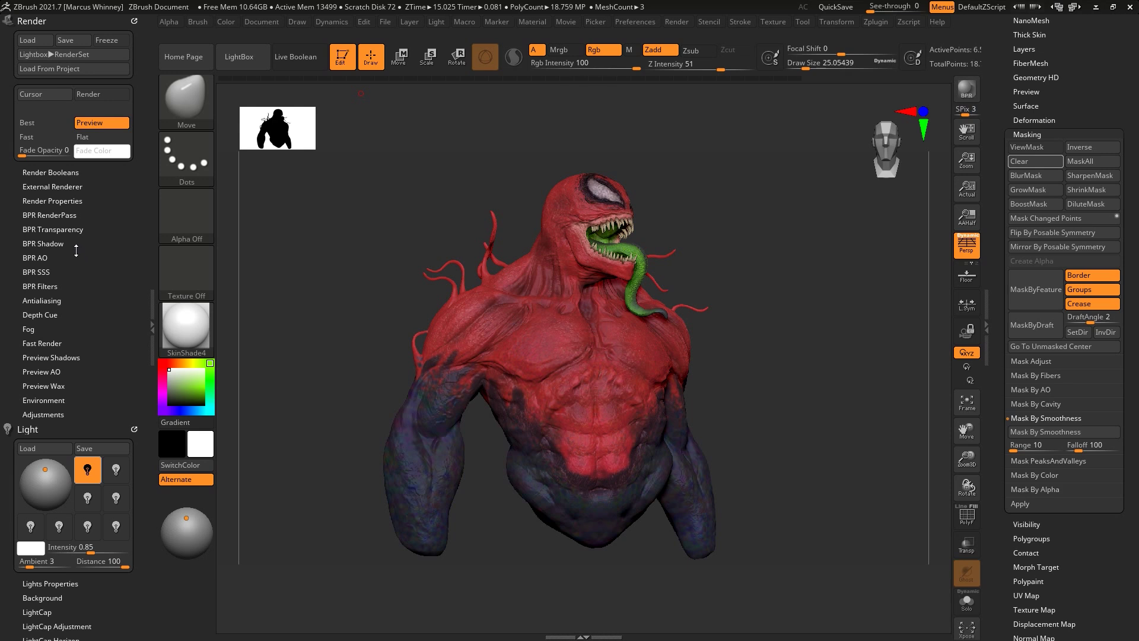
Step: Set BPR Shadow Angle to about 26, light Distance to 76, and BPR render
left_click(65, 199)
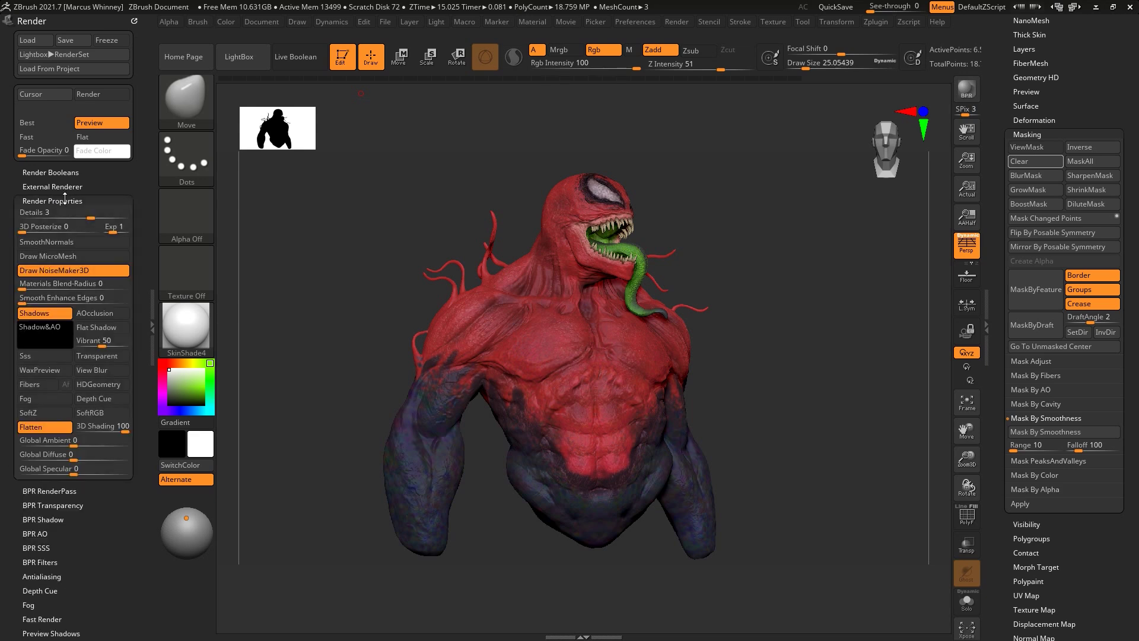
left_click(36, 519)
left_click(193, 512)
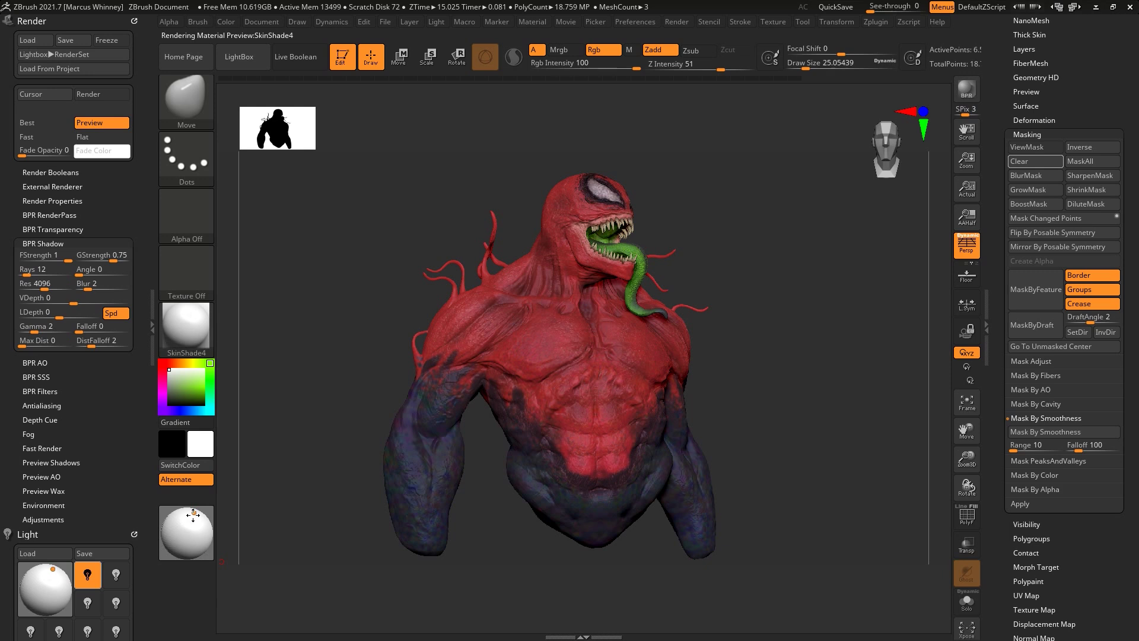
left_click_drag(193, 512, 201, 512)
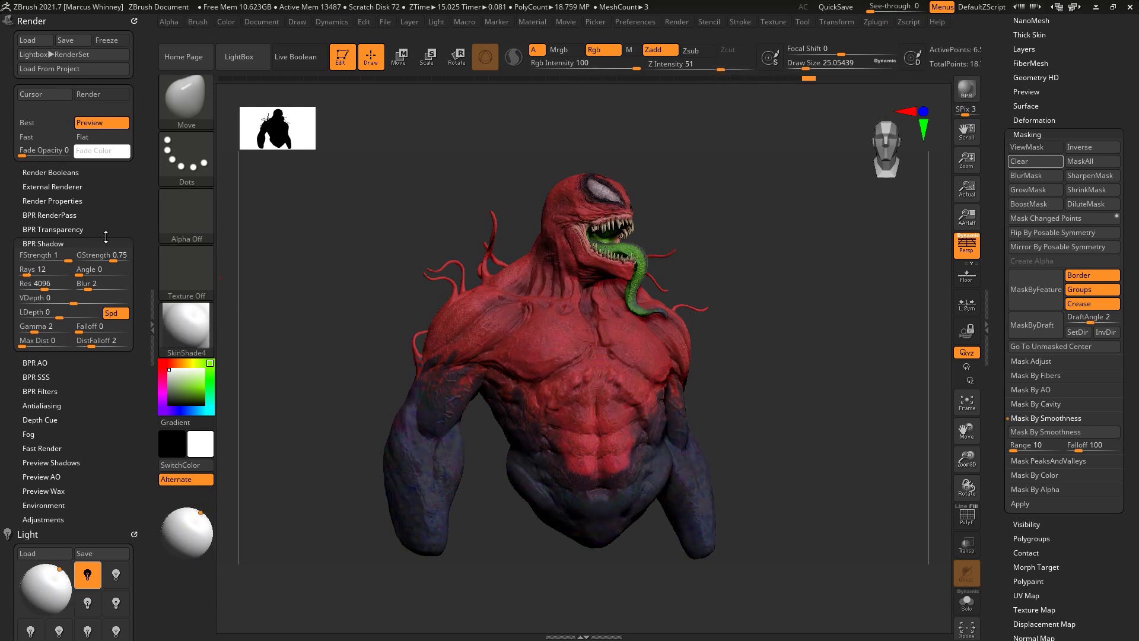
left_click_drag(82, 274, 91, 273)
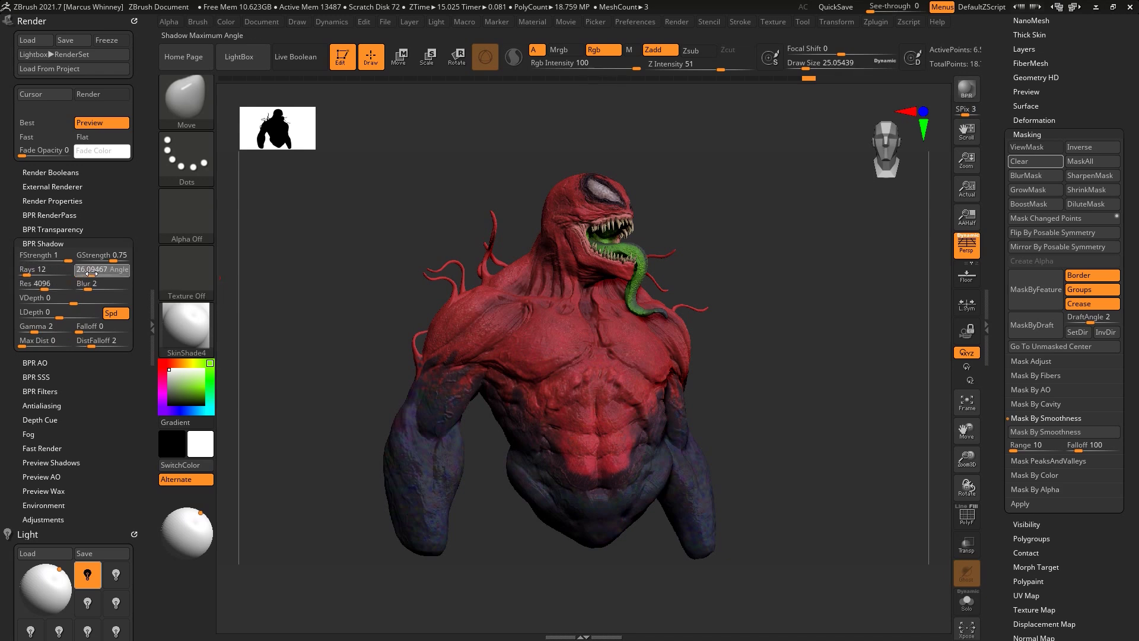
scroll(110, 432, "down", 3)
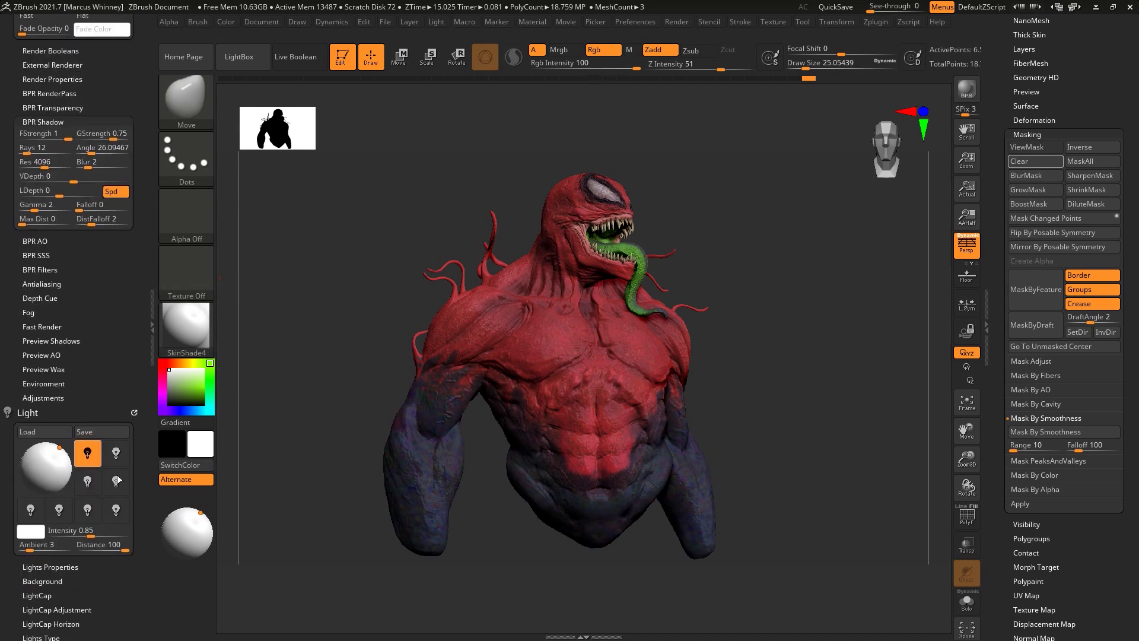
left_click_drag(124, 550, 121, 550)
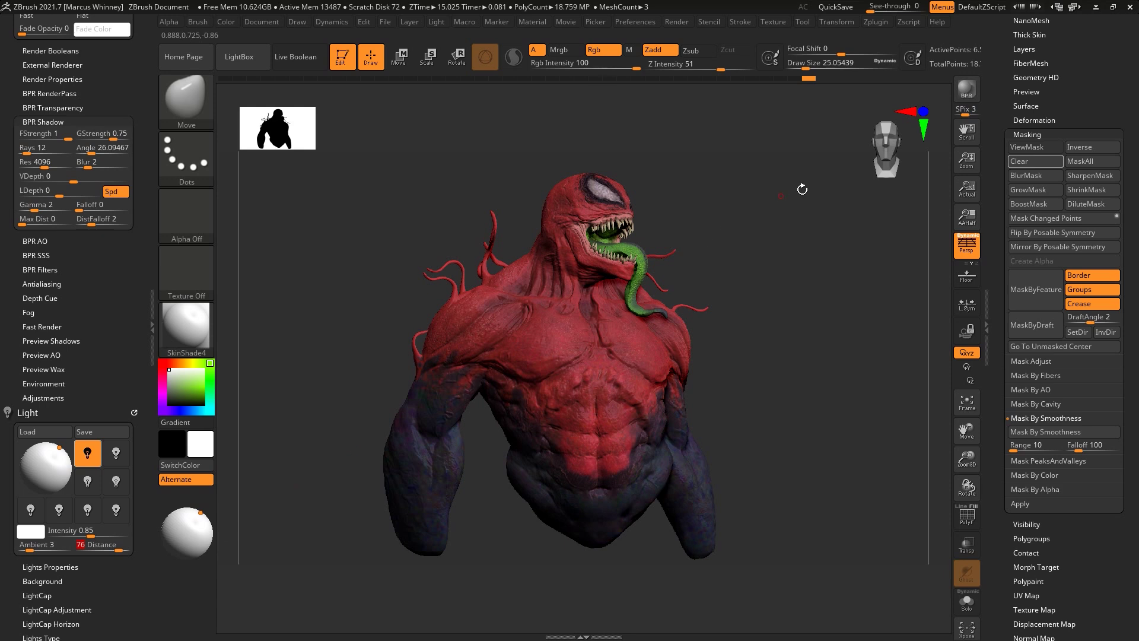
key("shift+r")
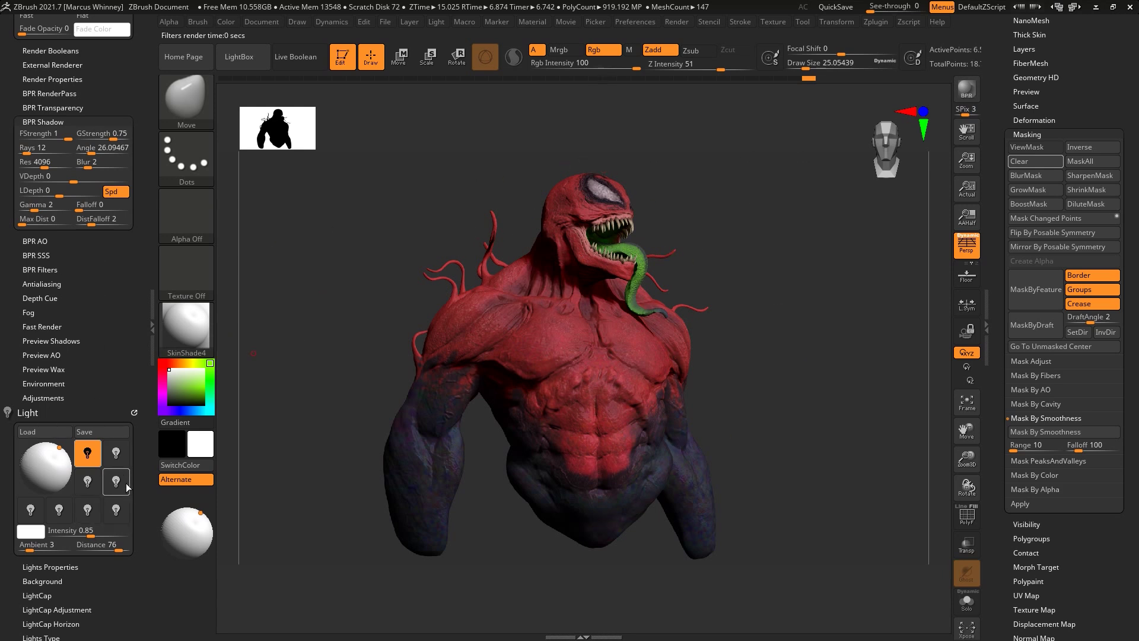
Step: Check the BPR render pass thumbnails, move the light lower, and re-render
scroll(89, 272, "up", 1)
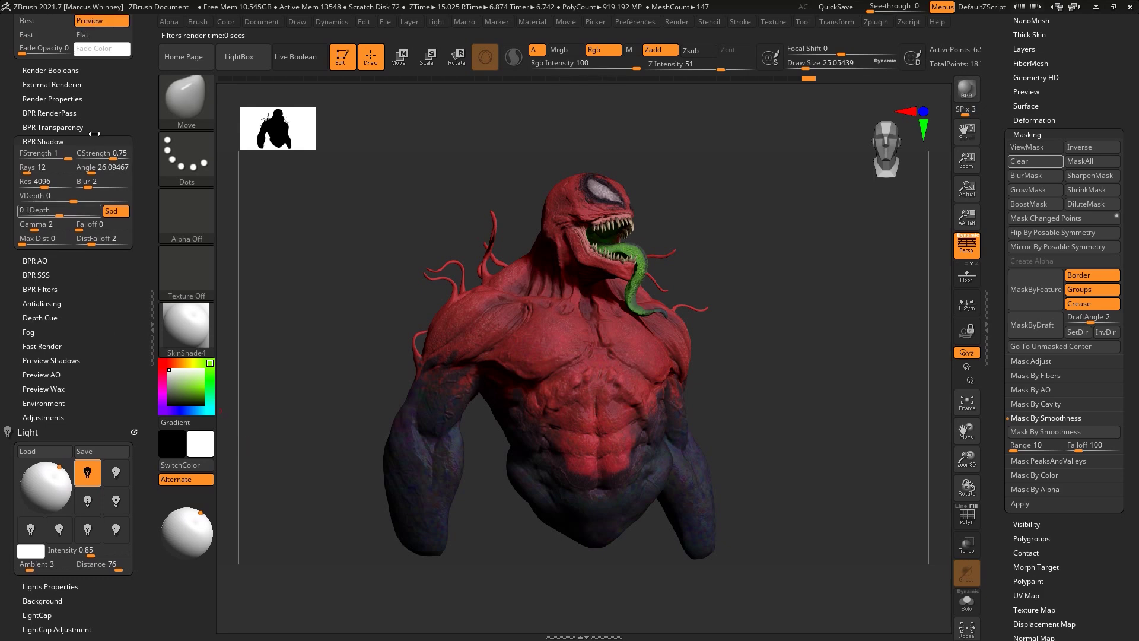
left_click(62, 99)
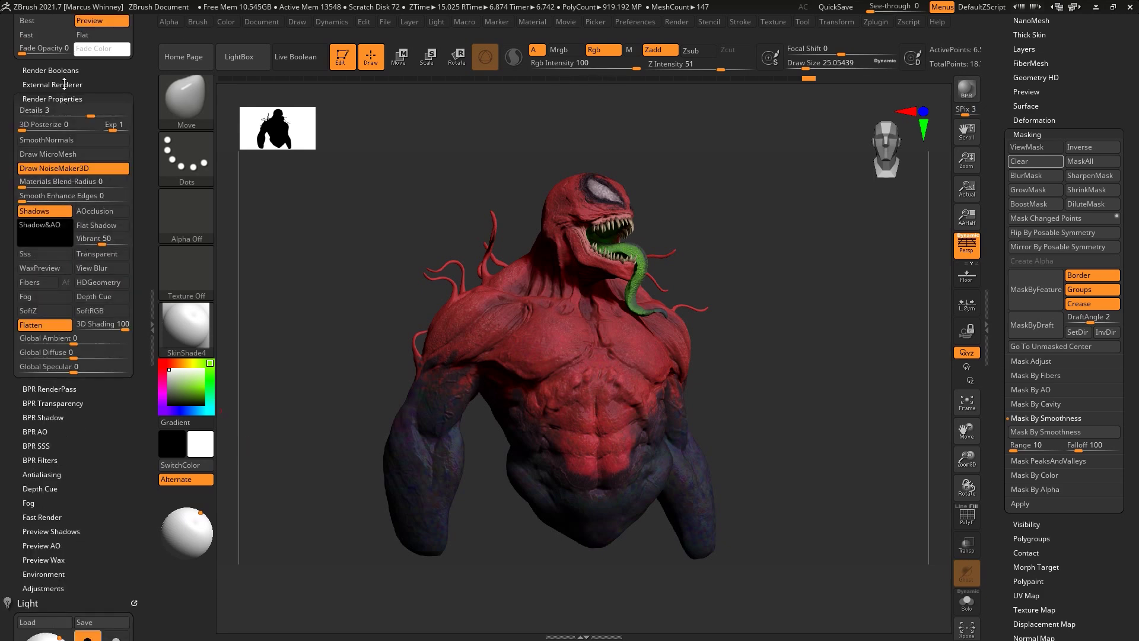
left_click(64, 84)
left_click(53, 190)
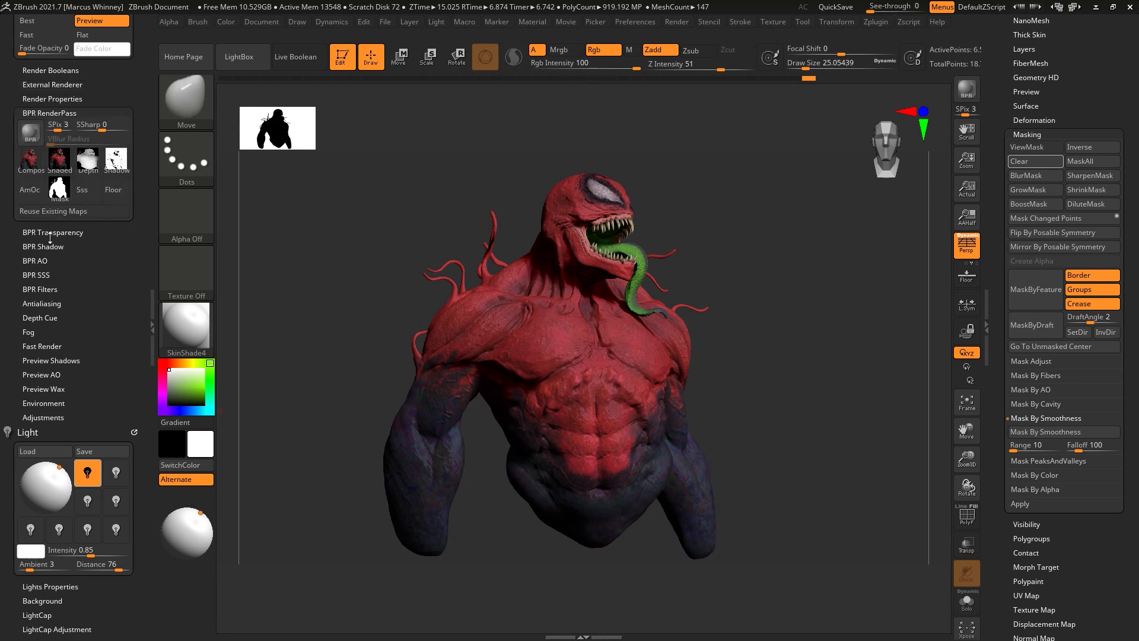
mouse_move(108, 157)
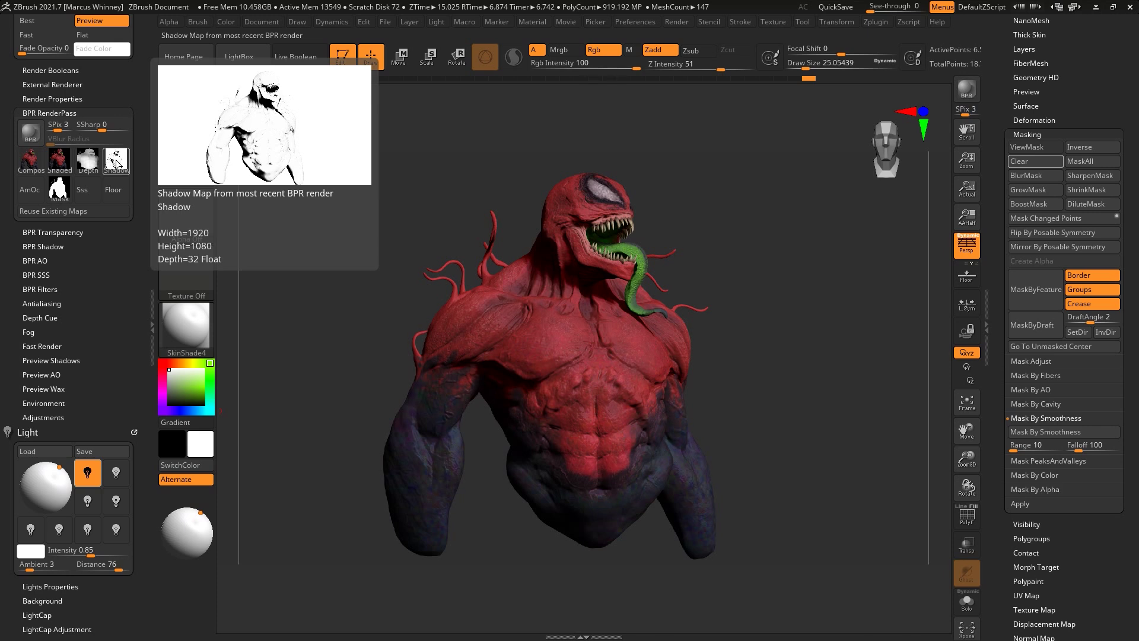
mouse_move(201, 512)
left_mouse_down()
mouse_move(199, 522)
mouse_move(204, 513)
left_mouse_up()
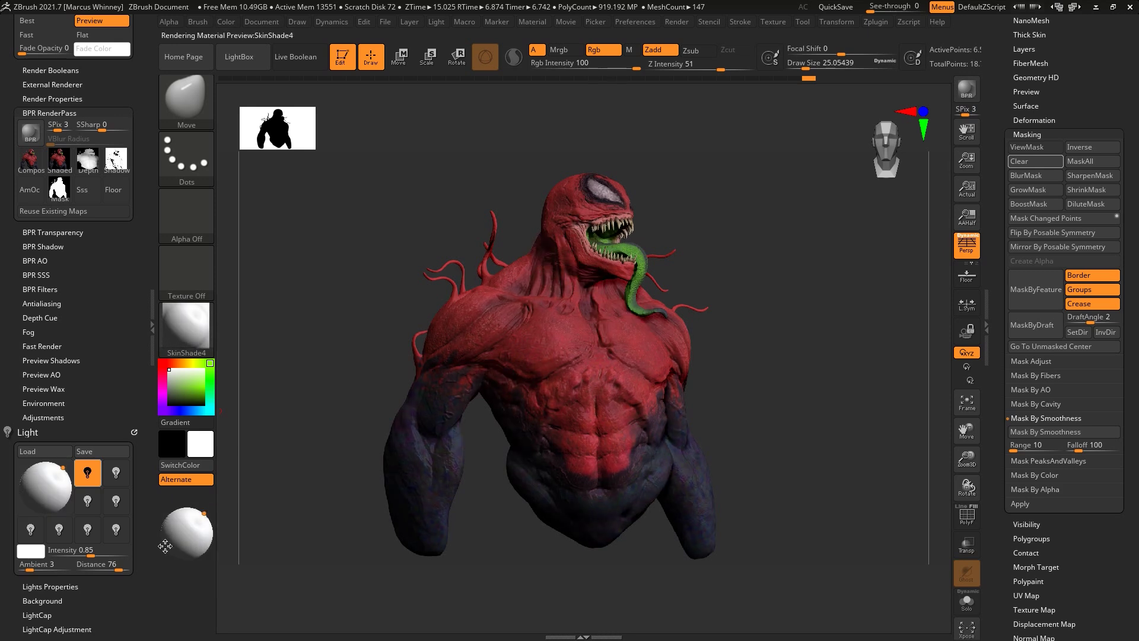
key("shift+r")
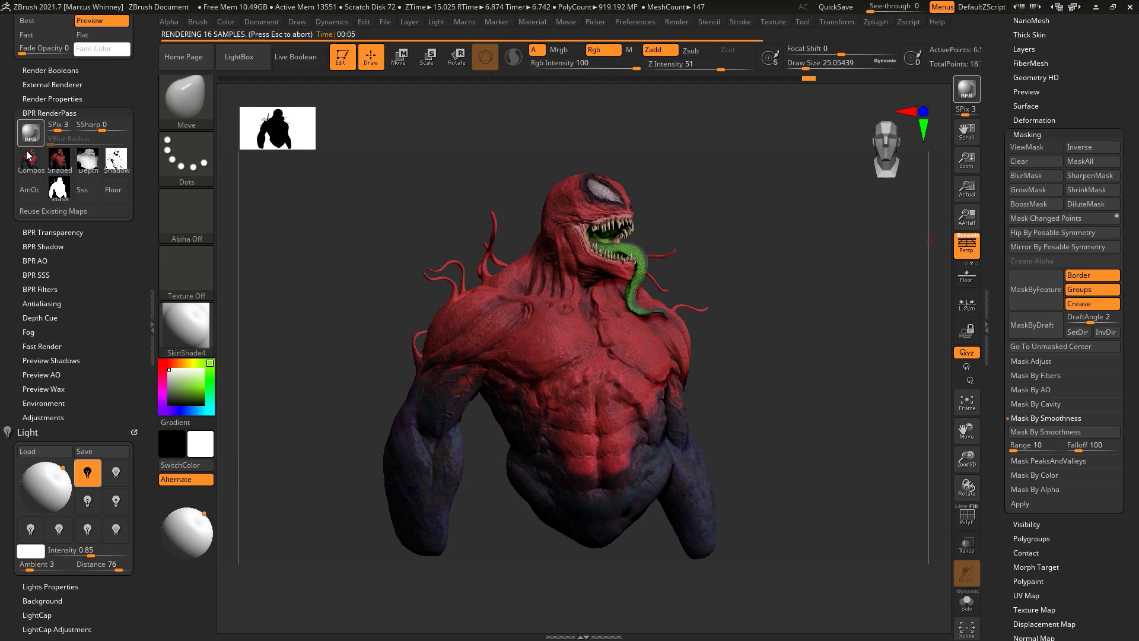
Step: Move the light toward the front of the bust and run another BPR render
mouse_move(111, 161)
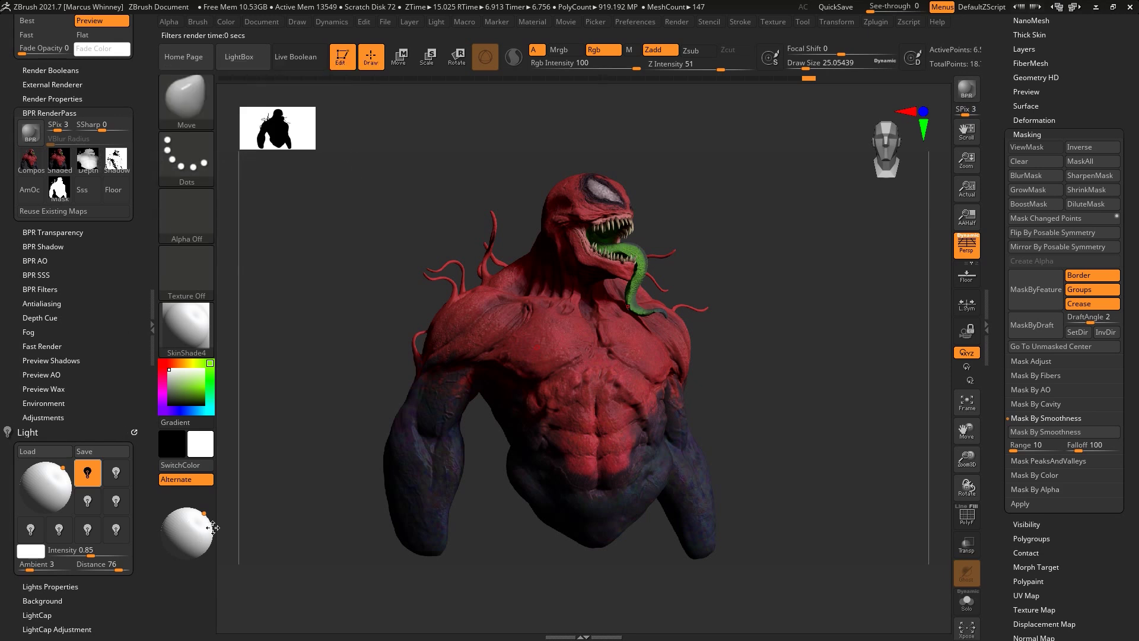
left_click_drag(205, 518, 199, 521)
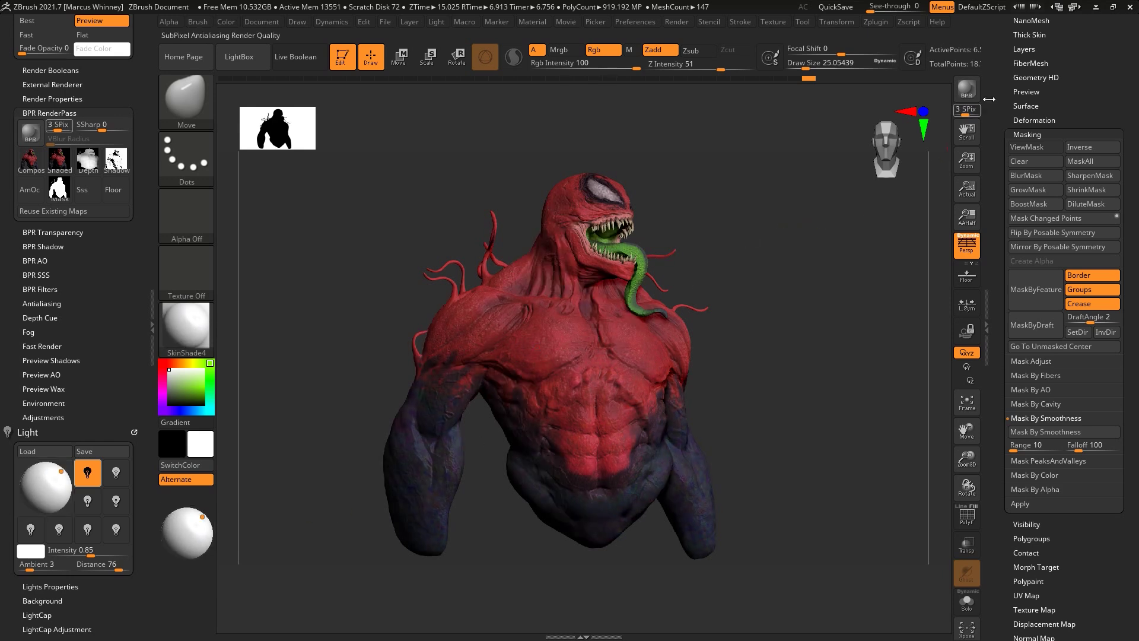
left_click(971, 100)
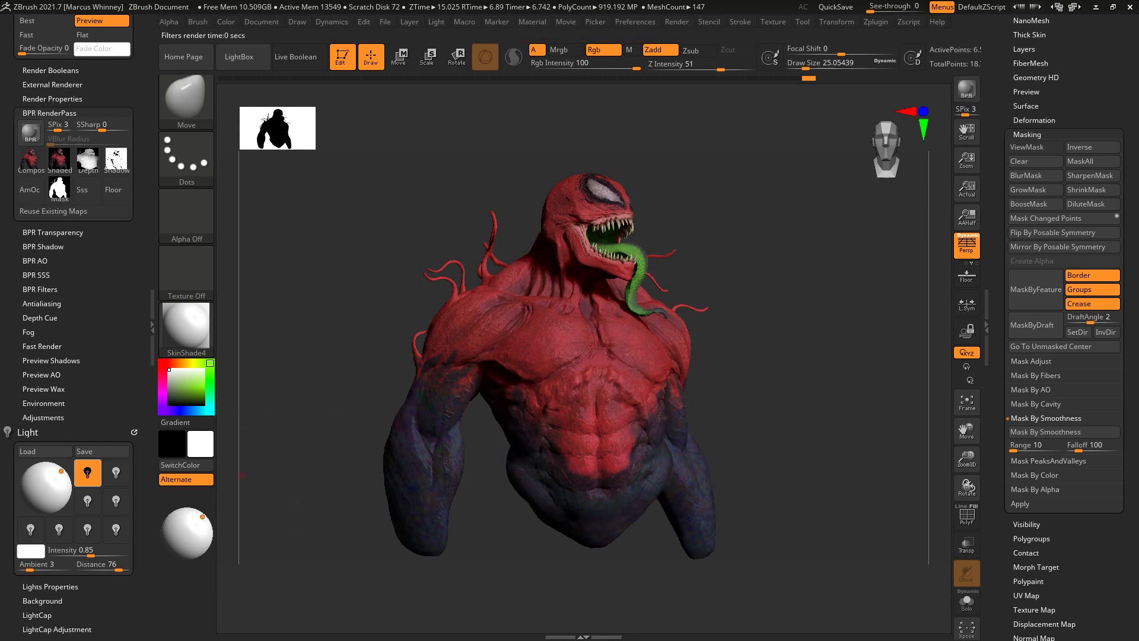
left_click(38, 259)
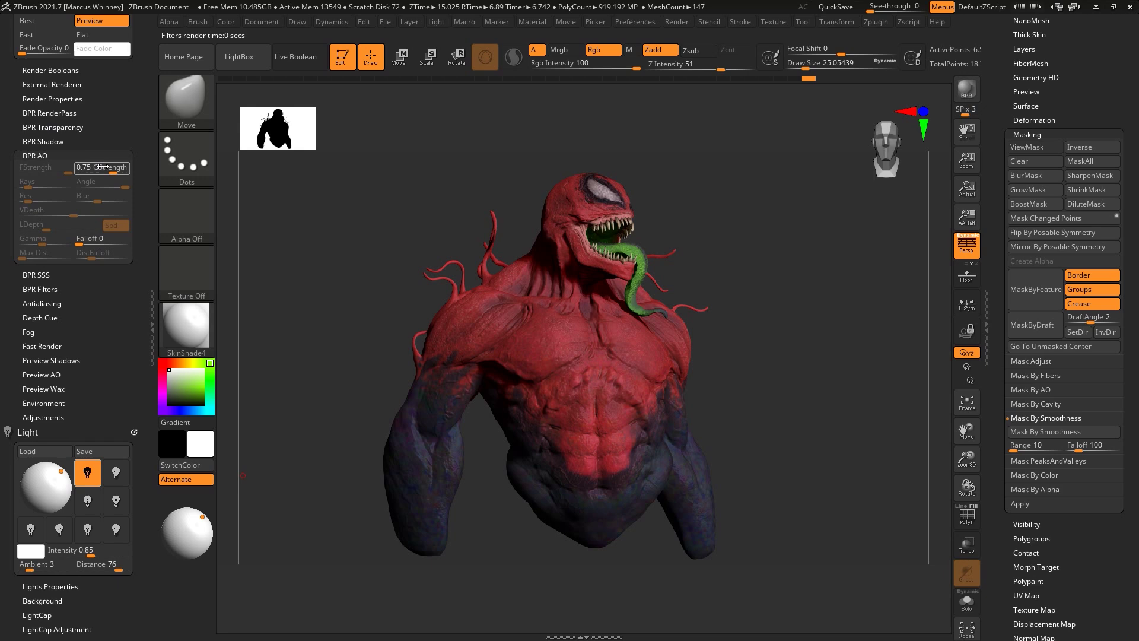
Step: Lower the BPR AO Blur from 8 to 1 and raise VDepth to 1
left_click(53, 98)
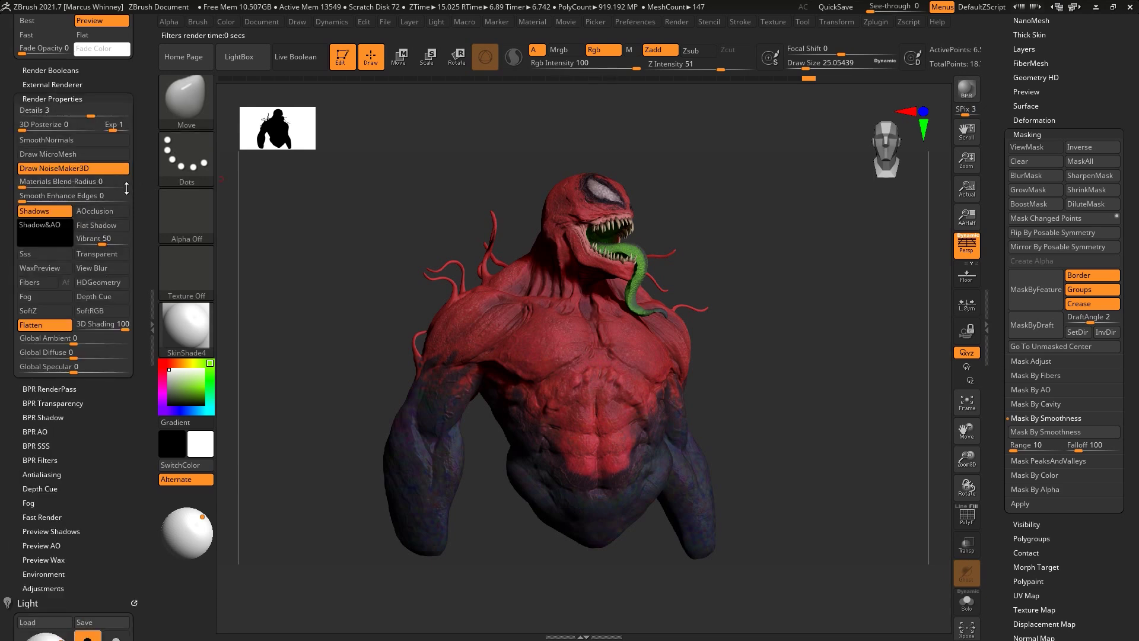
left_click(42, 431)
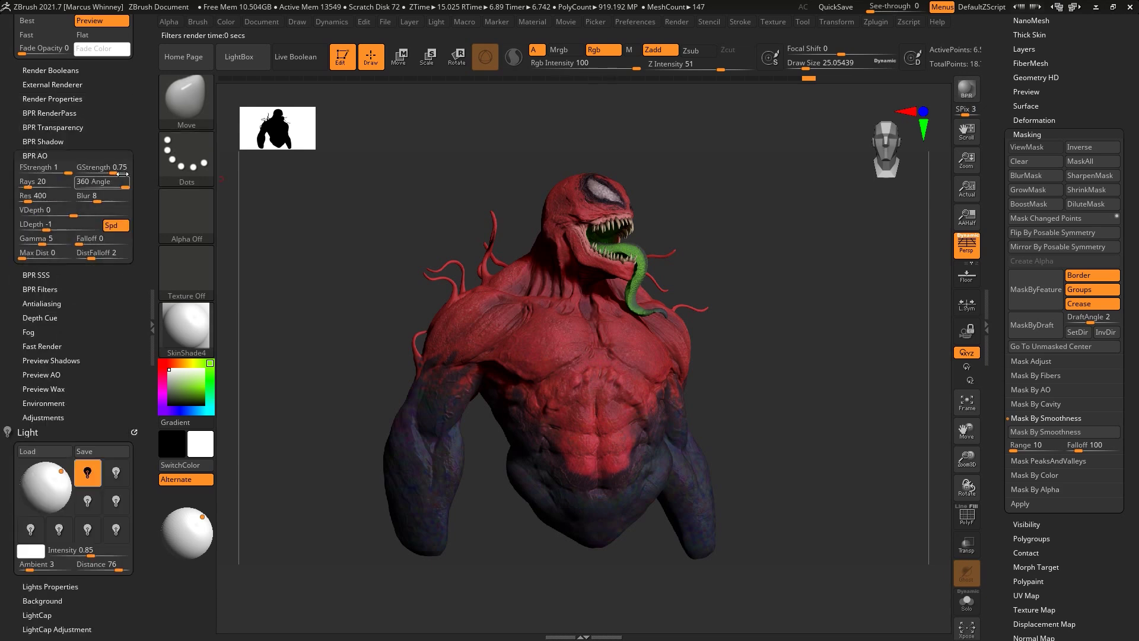
left_click_drag(95, 191, 88, 192)
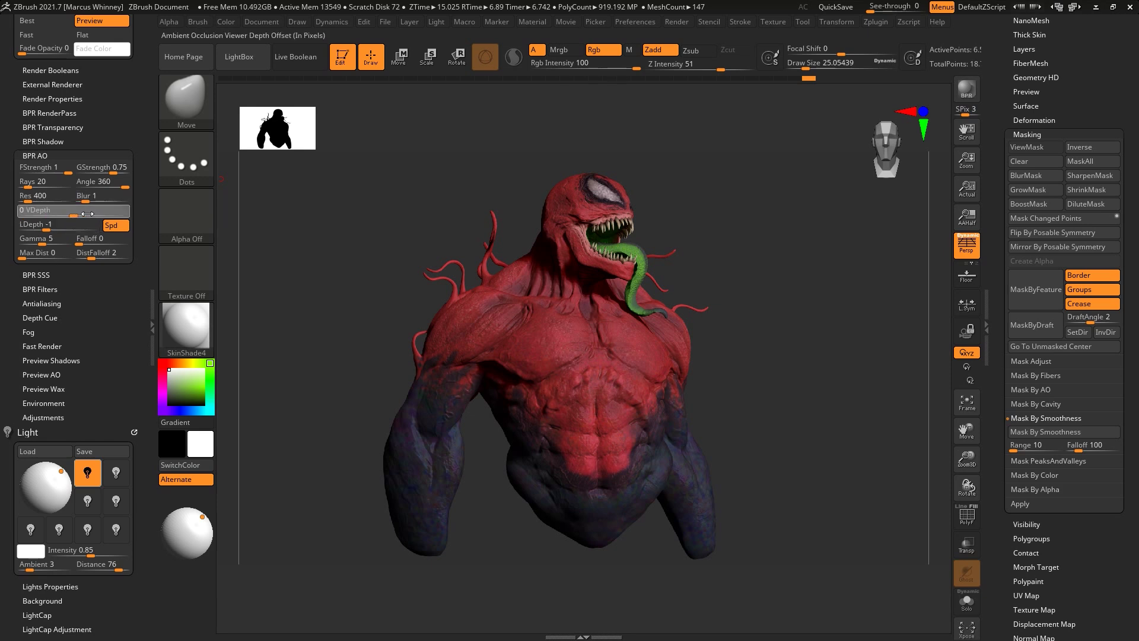
left_click_drag(88, 213, 36, 182)
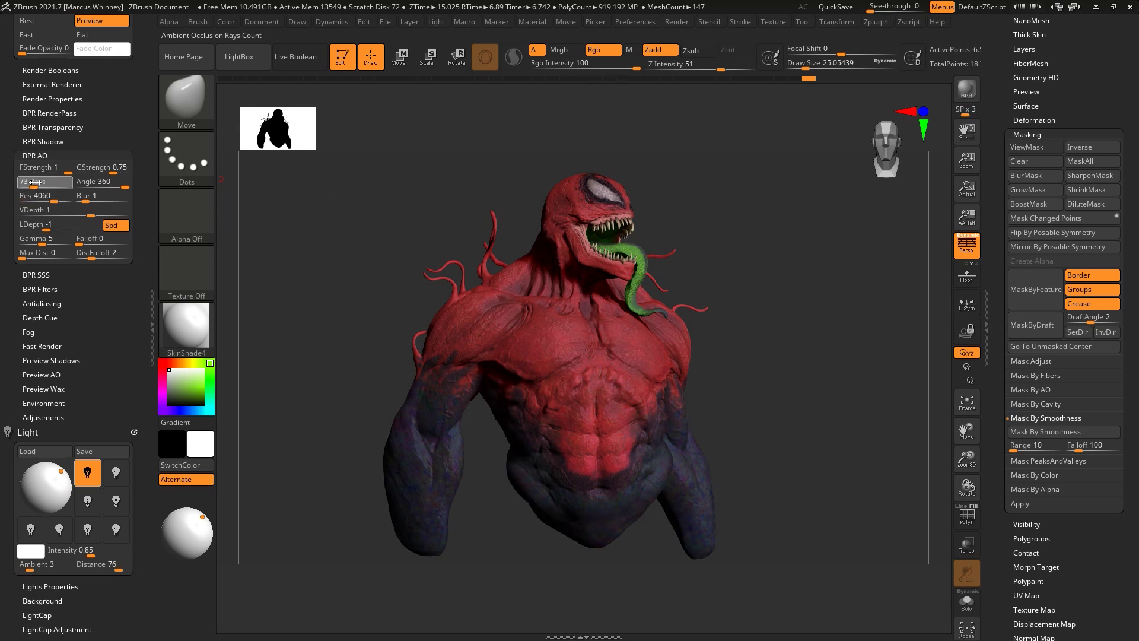
Step: Set BPR Shadow Rays to 159 and start a new BPR render
left_click(42, 142)
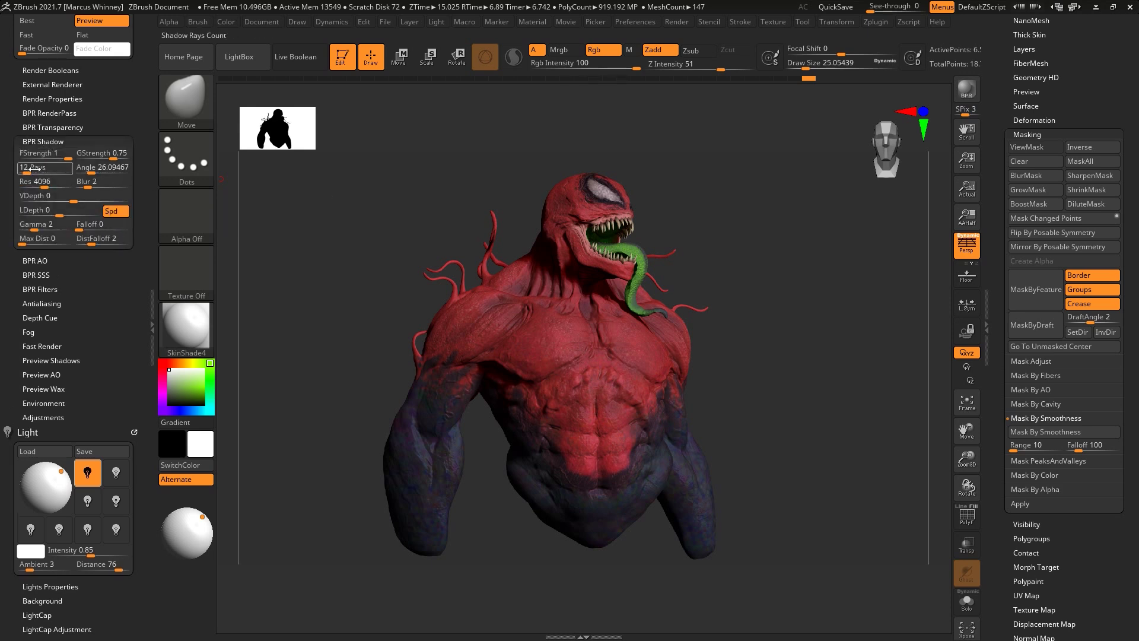
type("159")
key("Return")
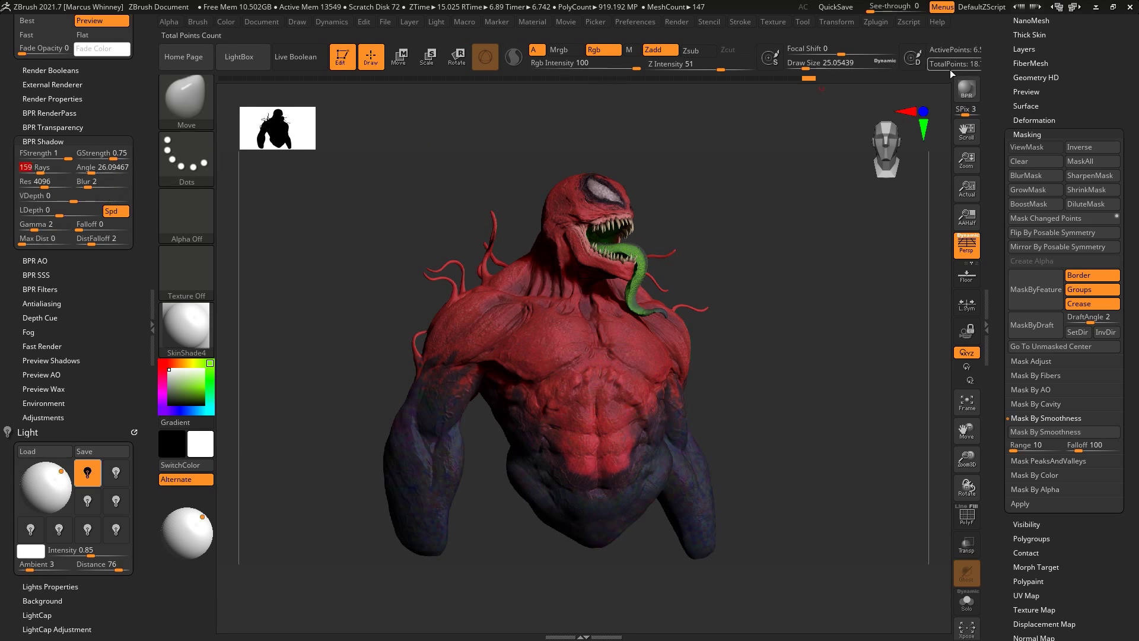
left_click(967, 89)
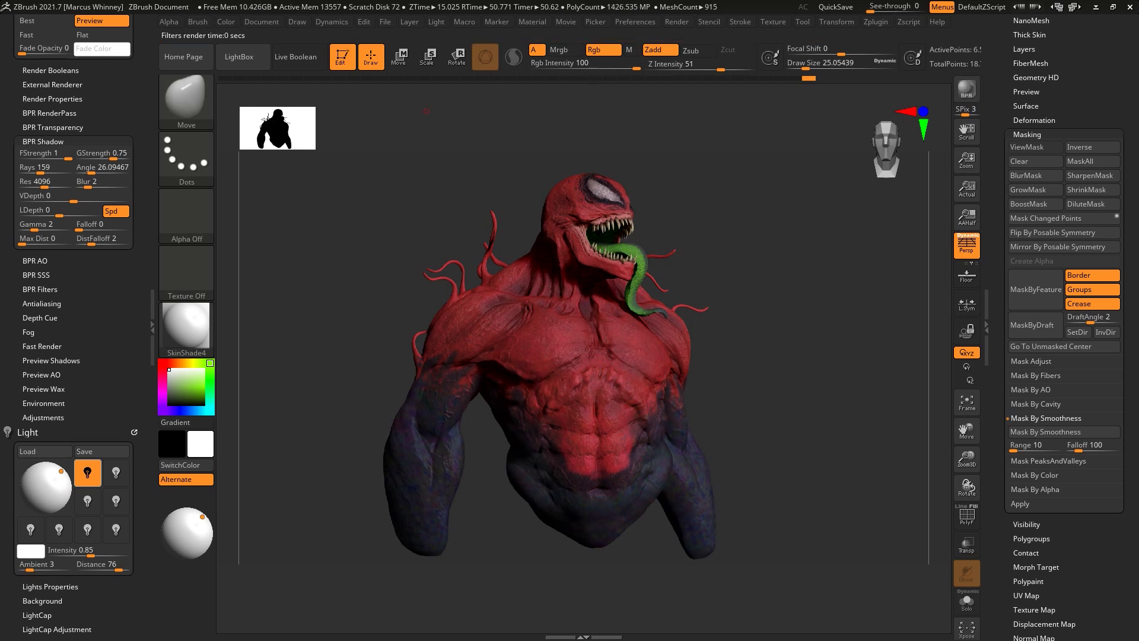
Step: Raise BPR render Details from 3 to 4 and re-render the bust's passes
left_click(50, 113)
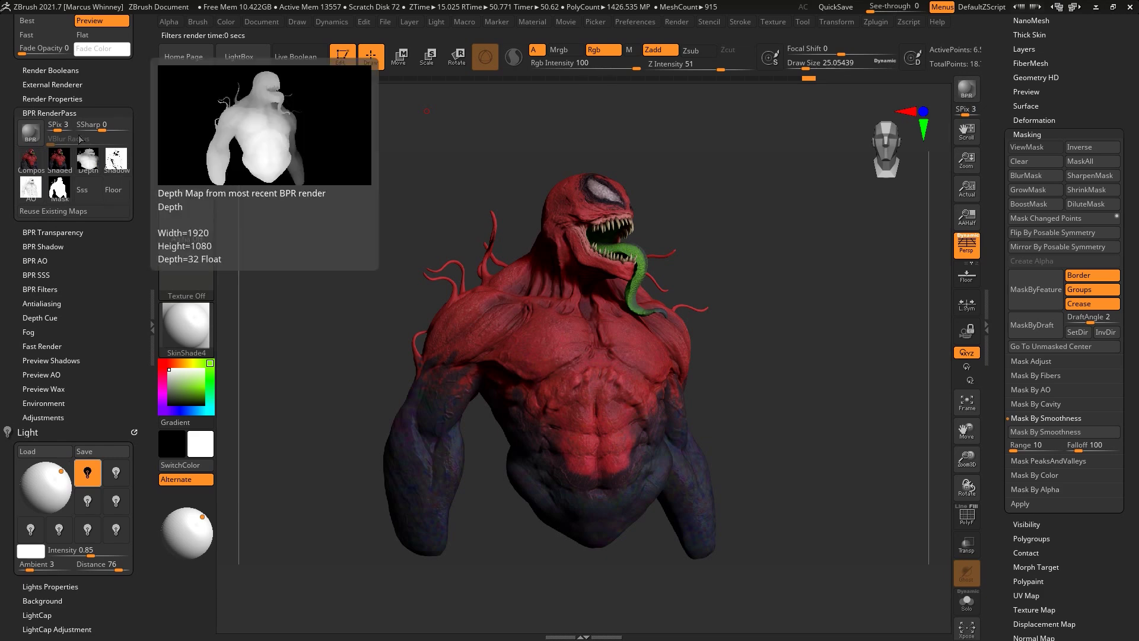
left_click(58, 99)
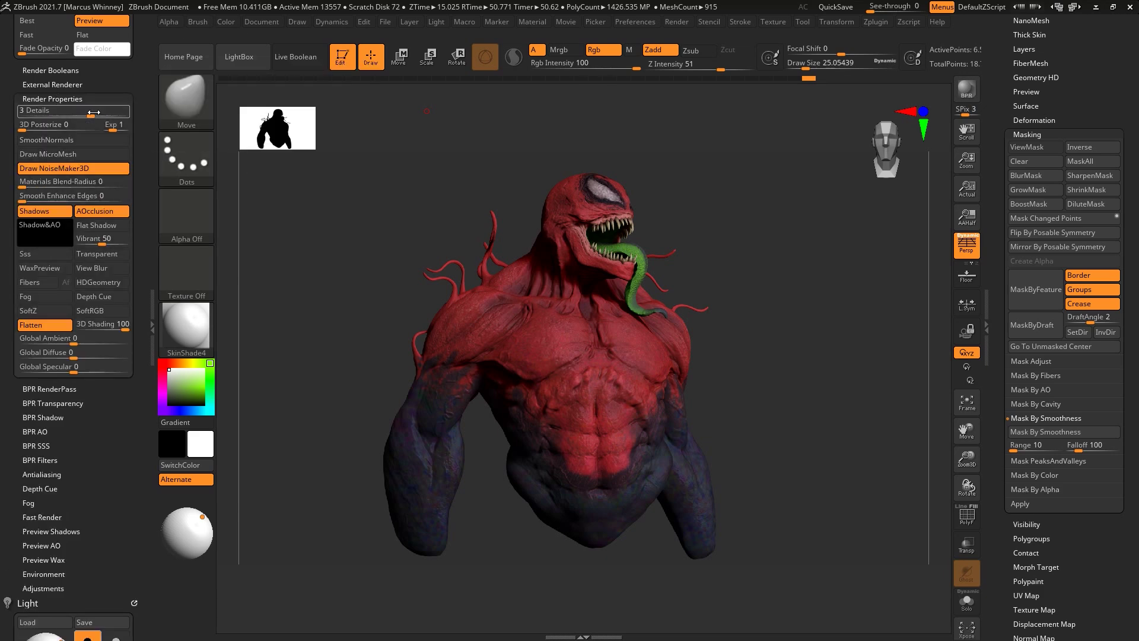
left_click_drag(94, 112, 126, 112)
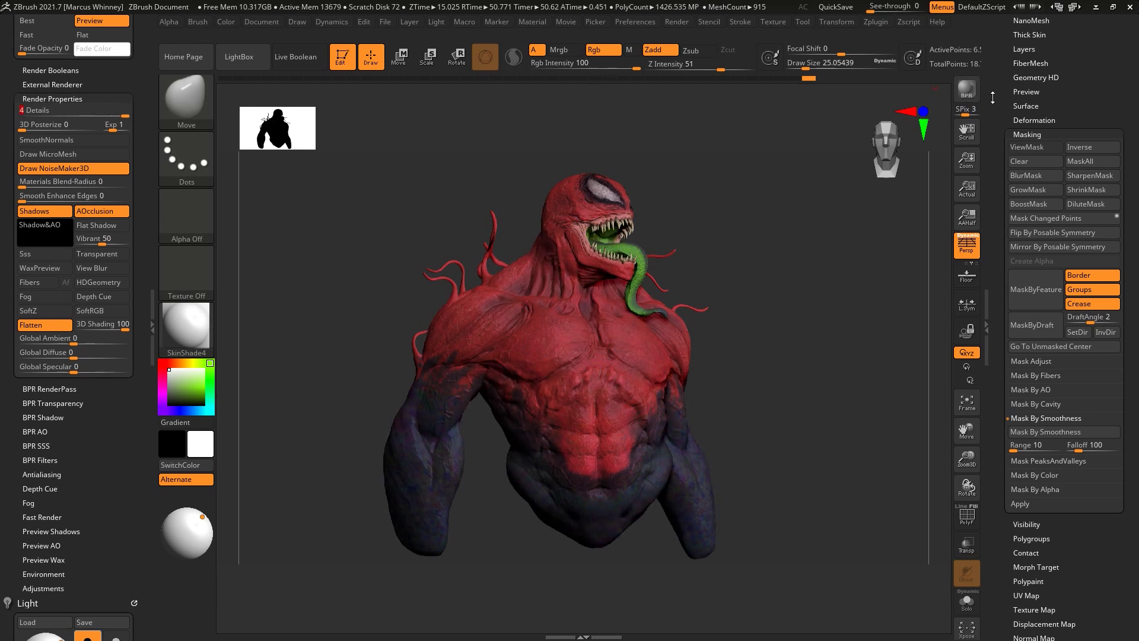
left_click(968, 91)
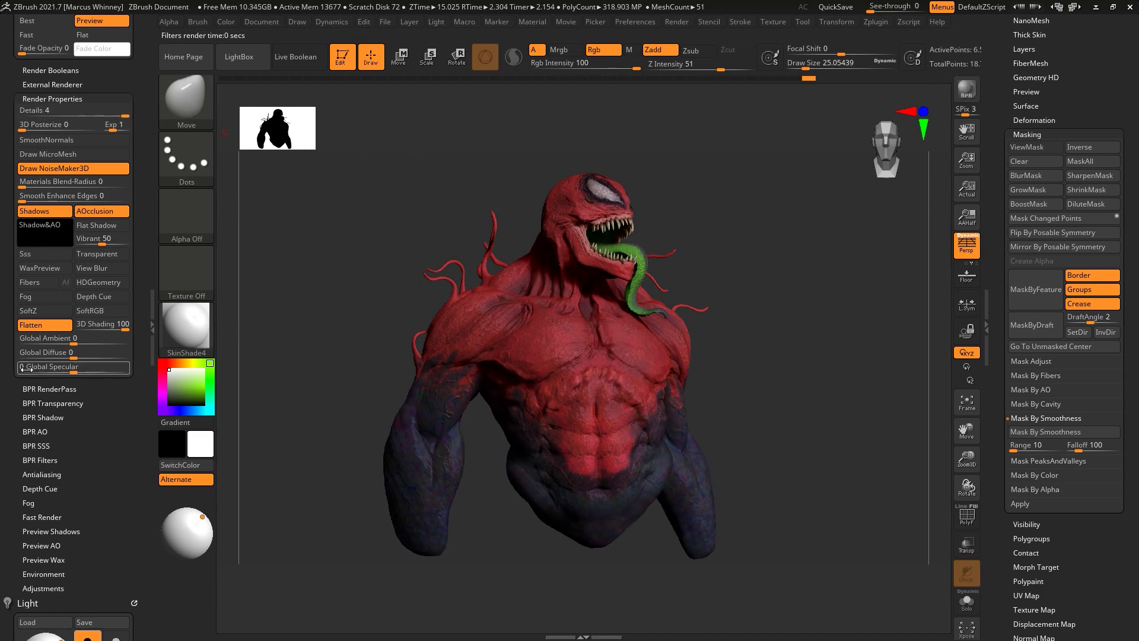
left_click(35, 389)
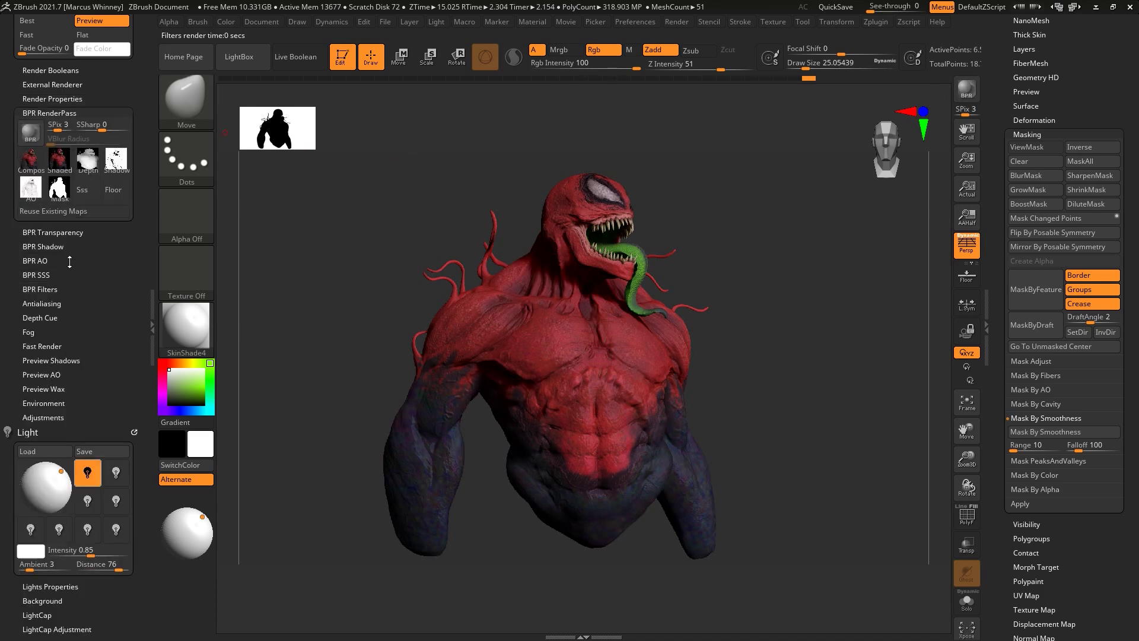
mouse_move(59, 163)
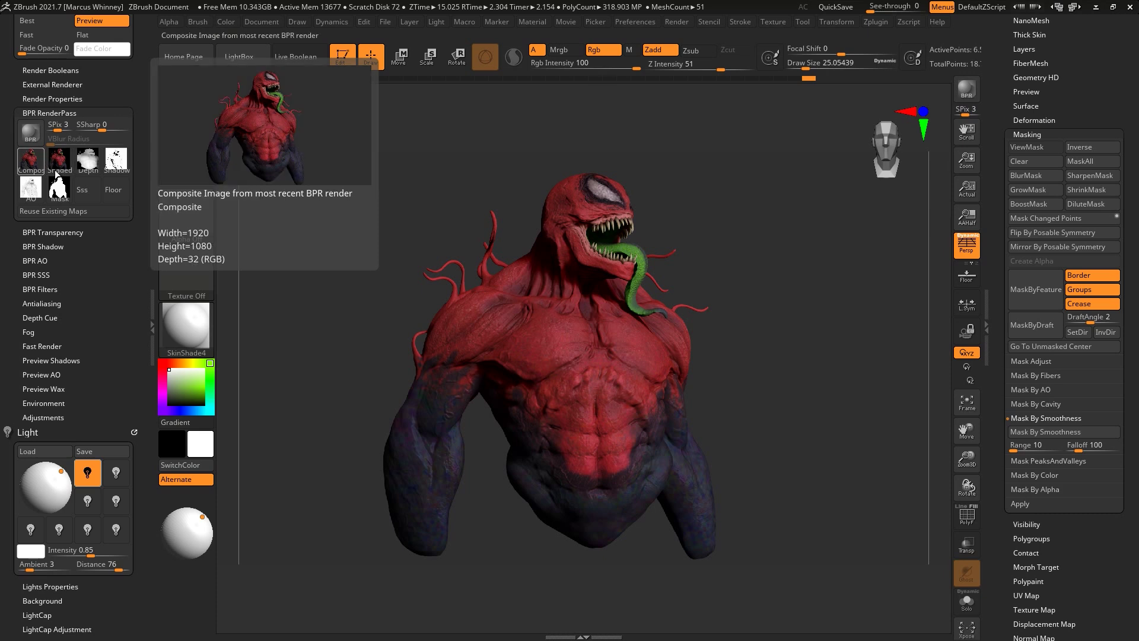
mouse_move(98, 161)
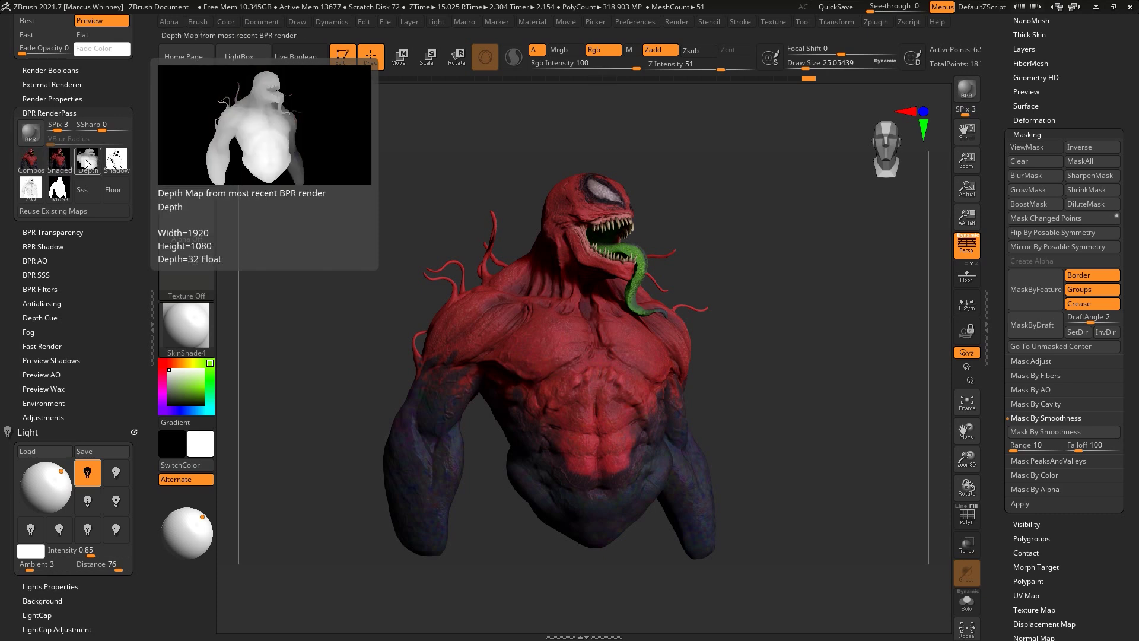
mouse_move(25, 195)
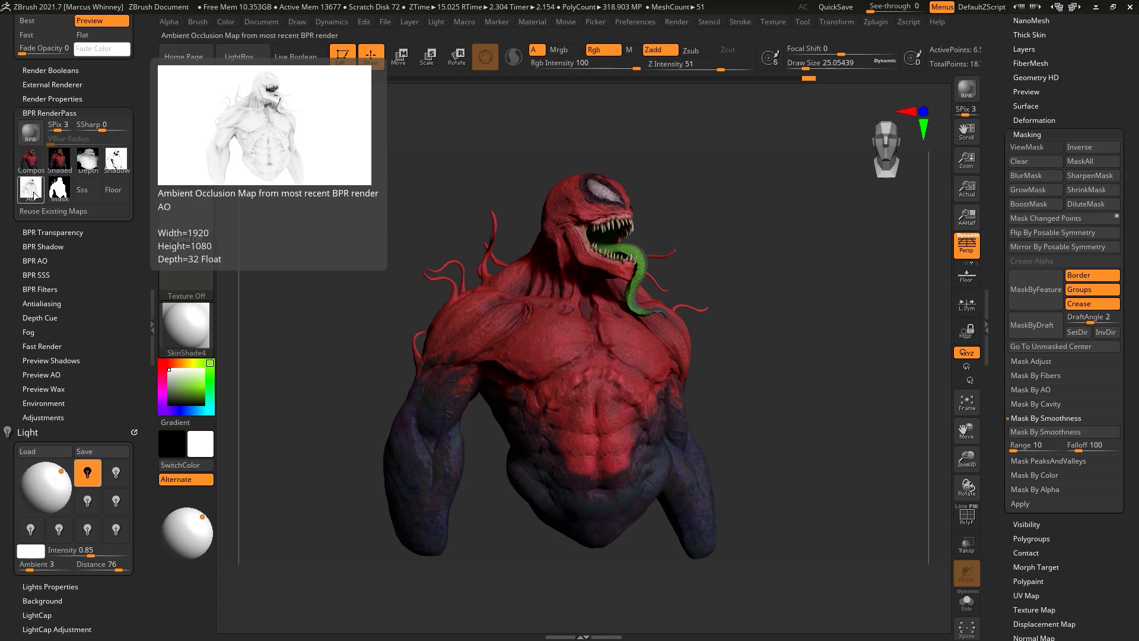
mouse_move(63, 195)
left_click_drag(58, 190, 224, 133)
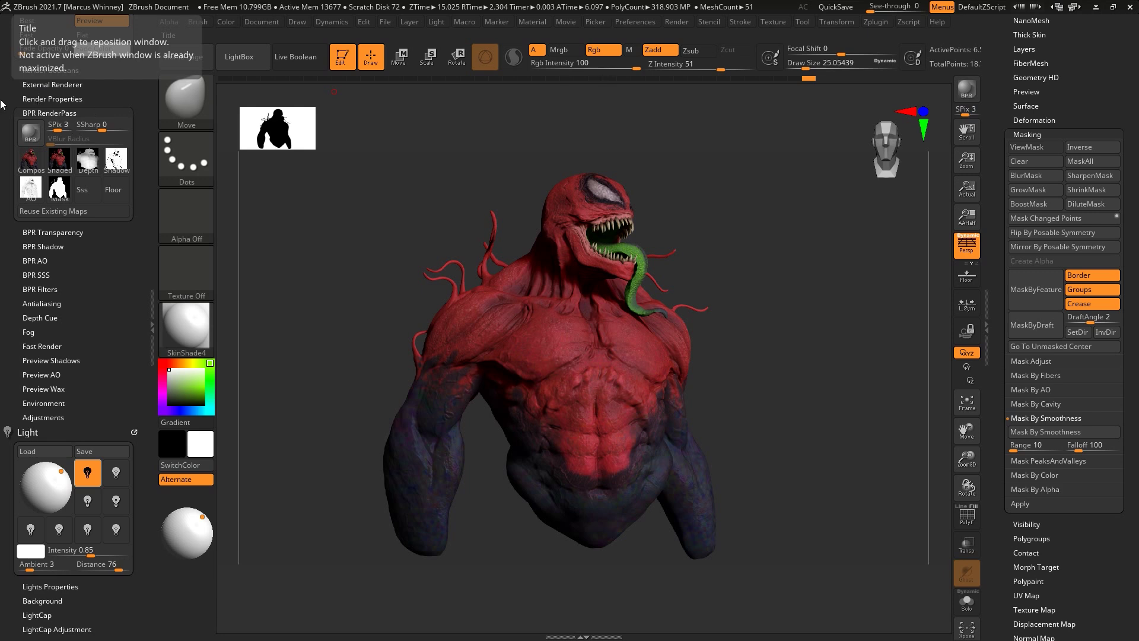
Step: Turn off ambient occlusion and shadows in the render properties
left_click(37, 98)
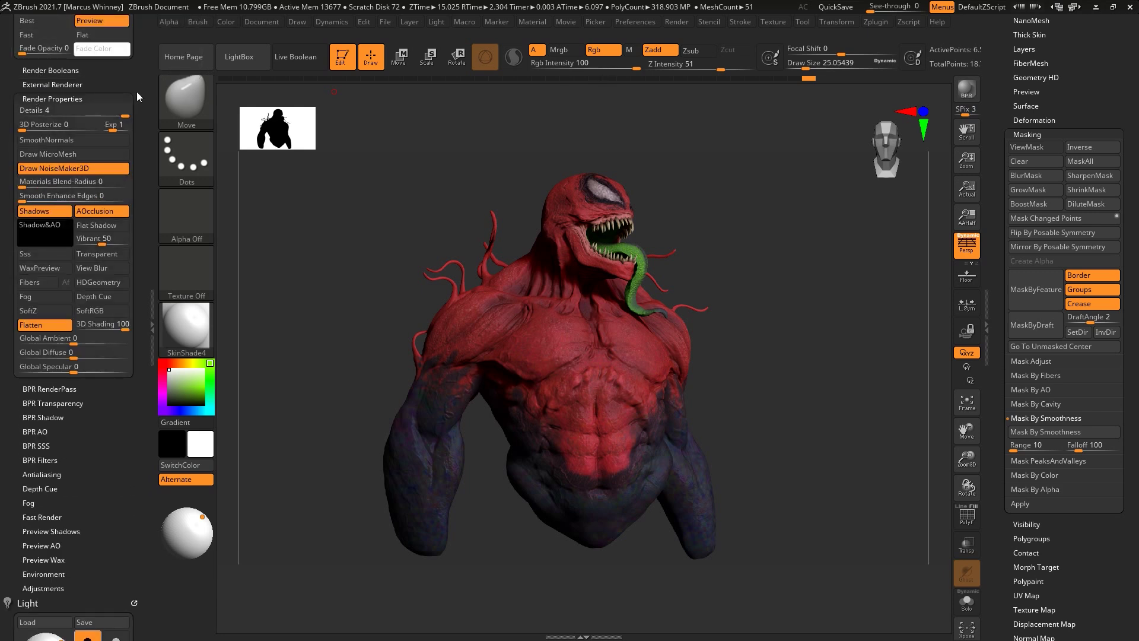
left_click(86, 209)
left_click(69, 212)
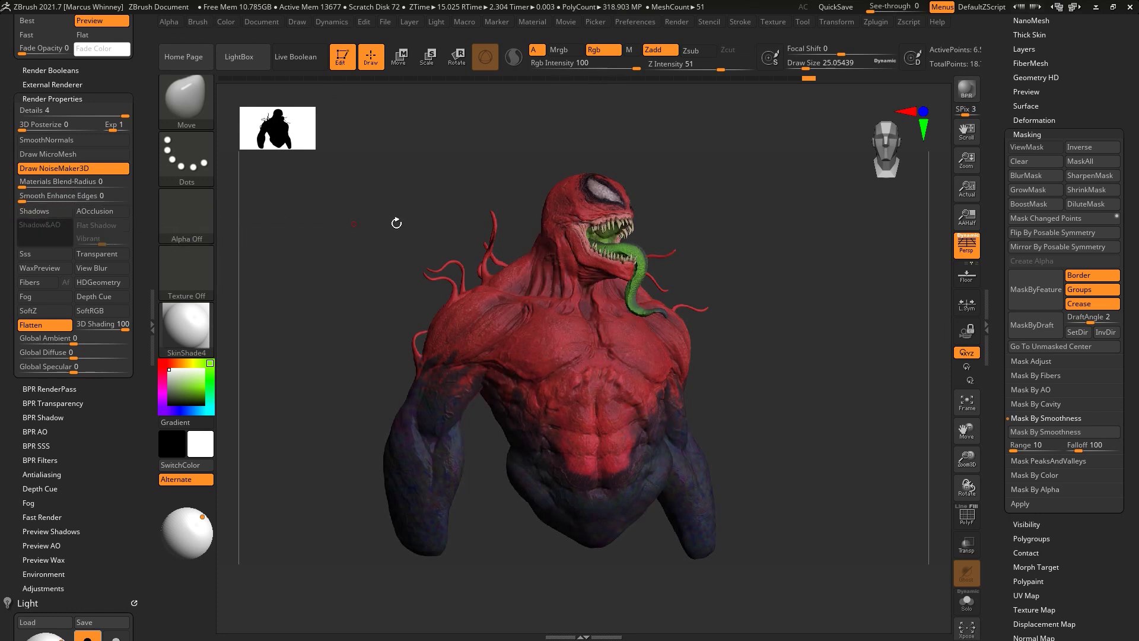
Step: Render the bust with the Flat Color material and view its render passes
left_click(198, 343)
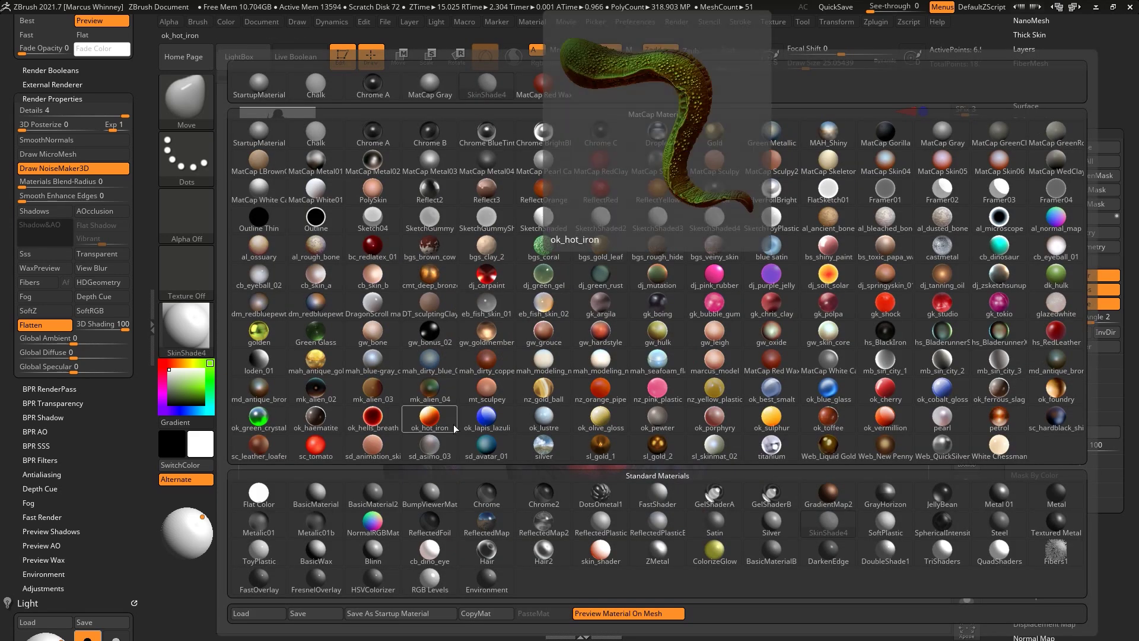
left_click(267, 494)
left_click(967, 90)
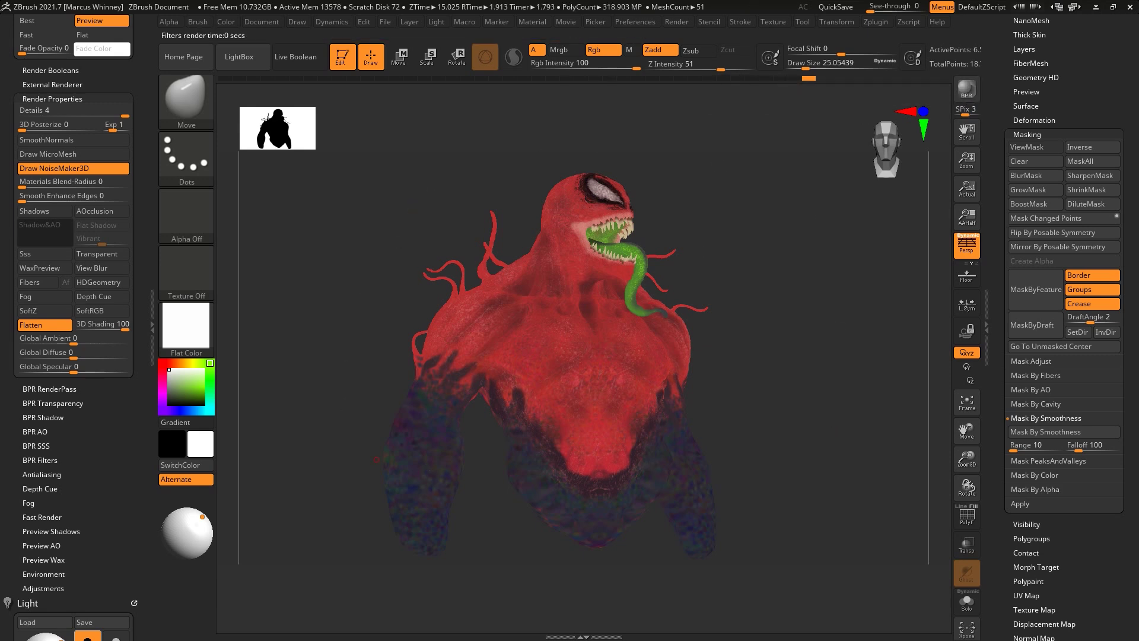
left_click(60, 389)
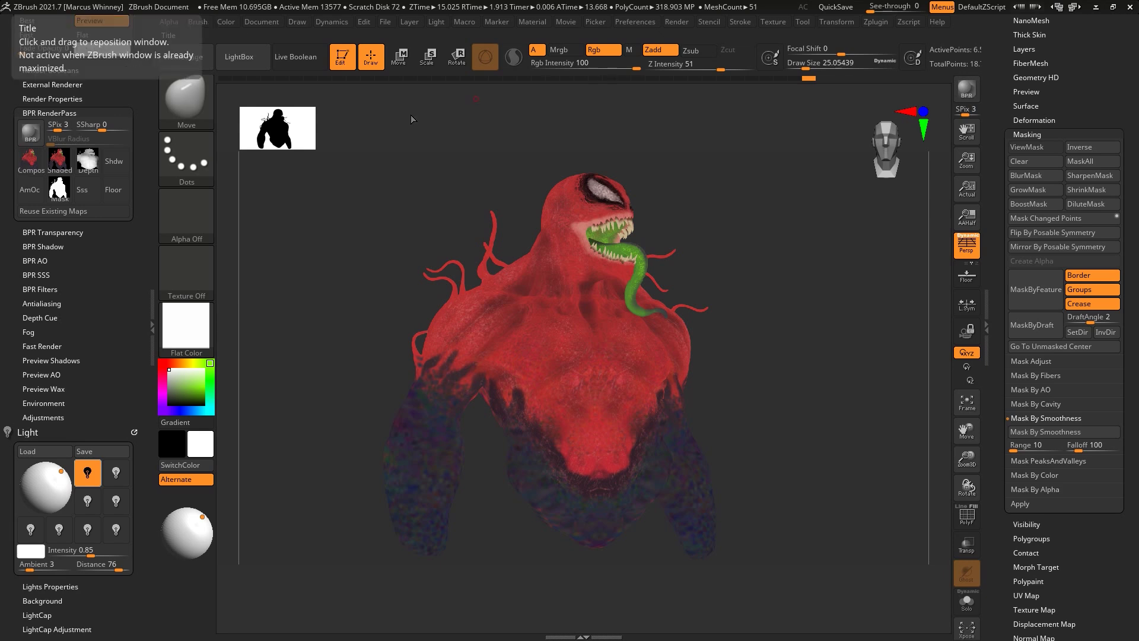
left_click(202, 328)
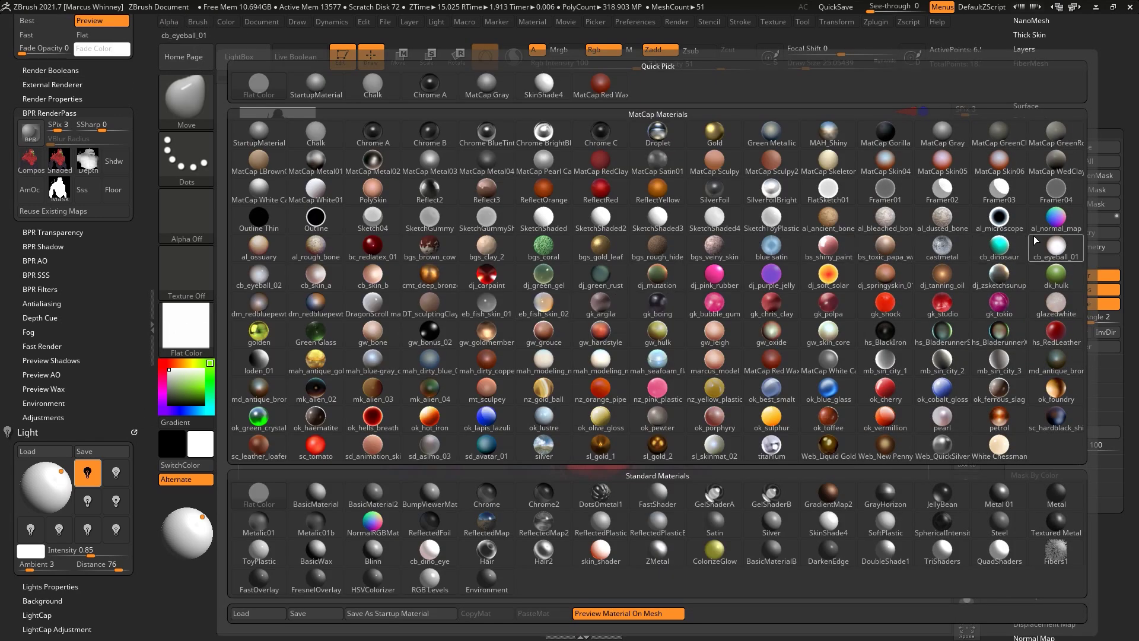
left_click(1056, 248)
scroll(1082, 52, "up", 10)
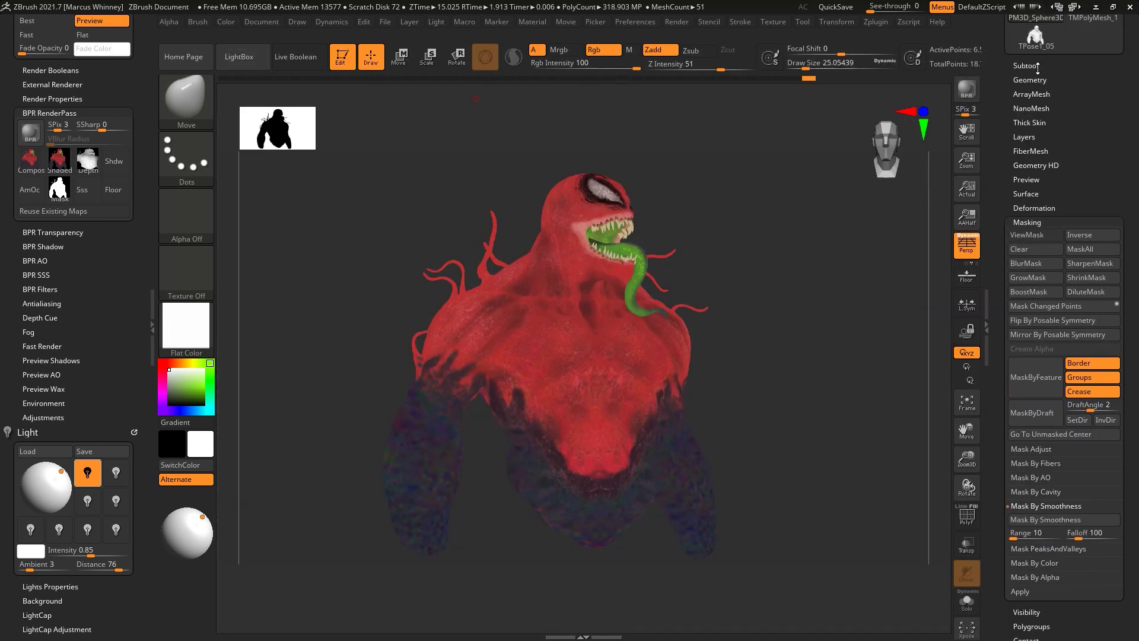
Step: Turn off polypaint on all subtools and apply the ReflectedMap material to the bust
left_click(1035, 59)
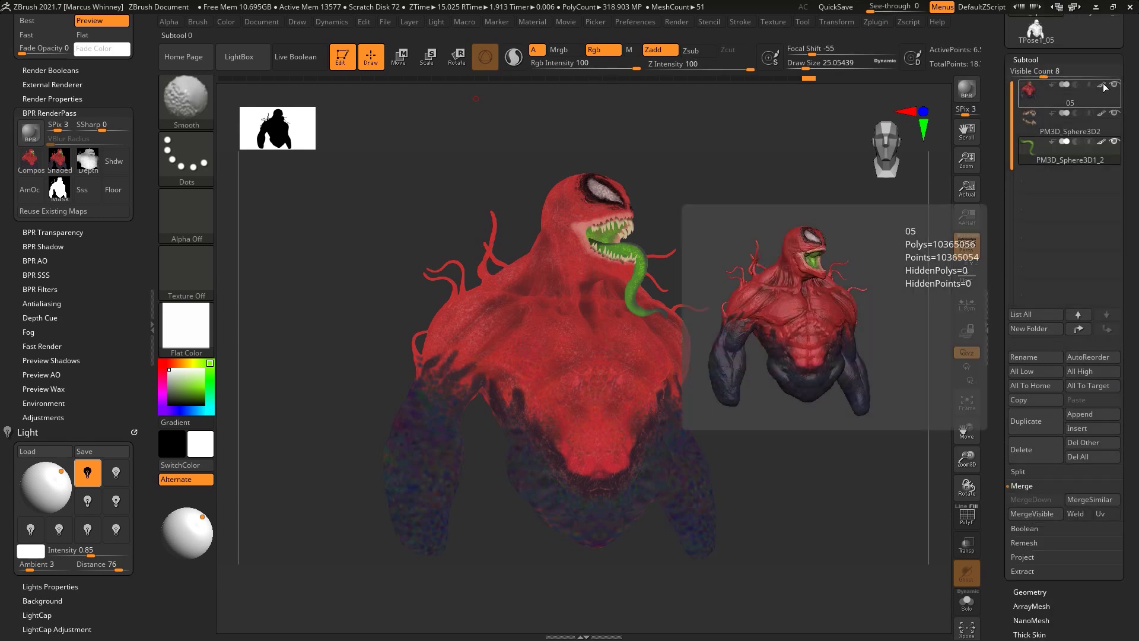
left_click(1101, 85, "shift")
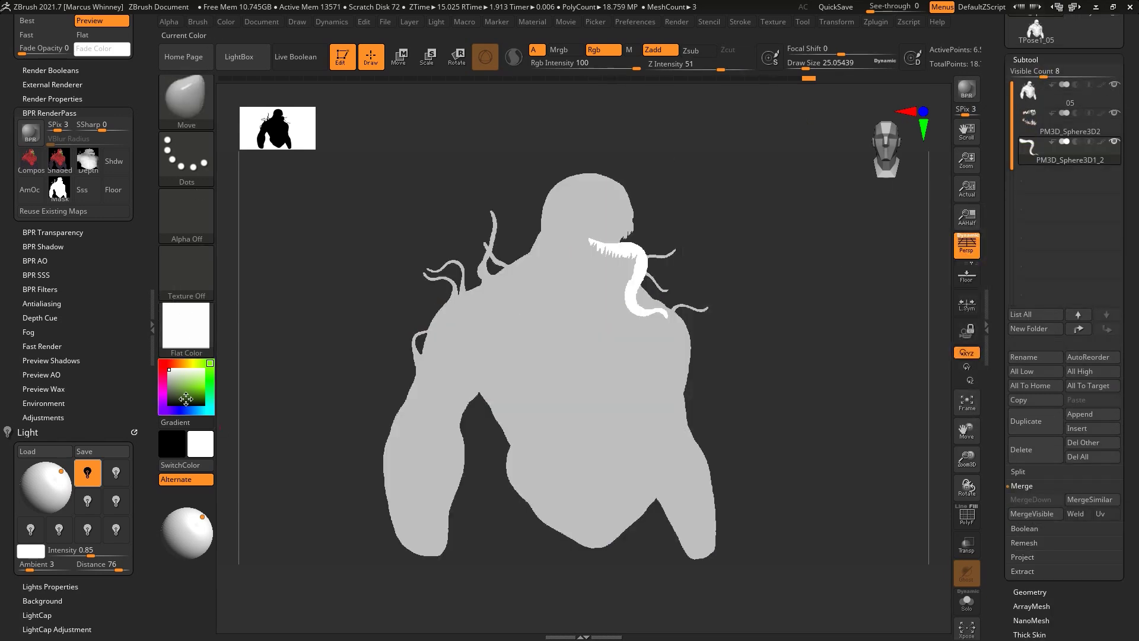
left_click(186, 327)
mouse_move(494, 532)
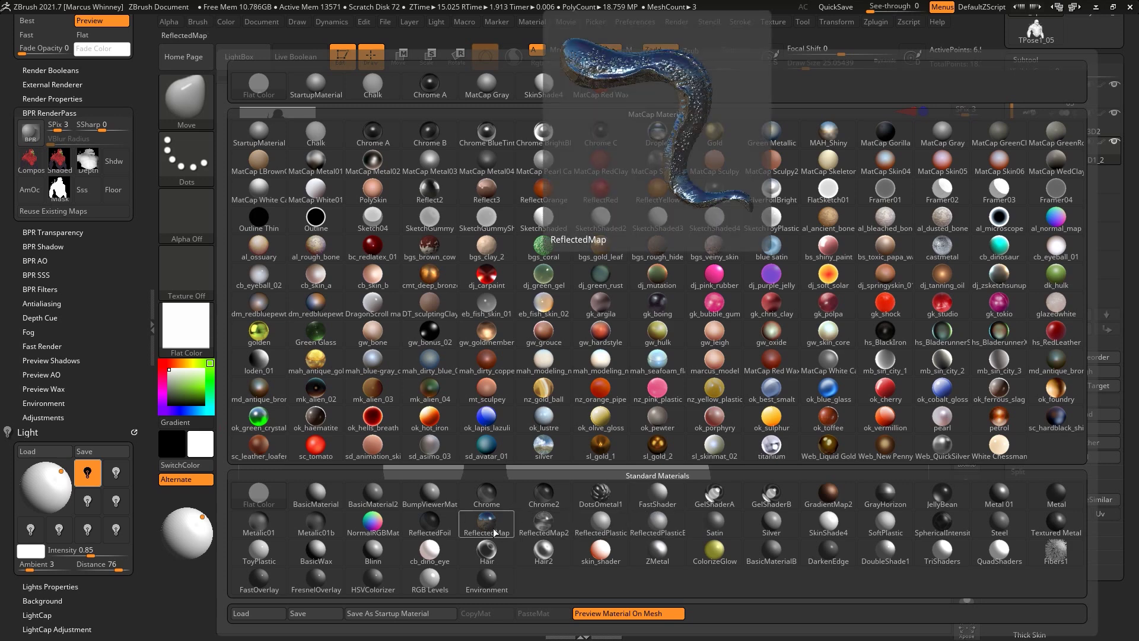
left_click(494, 532)
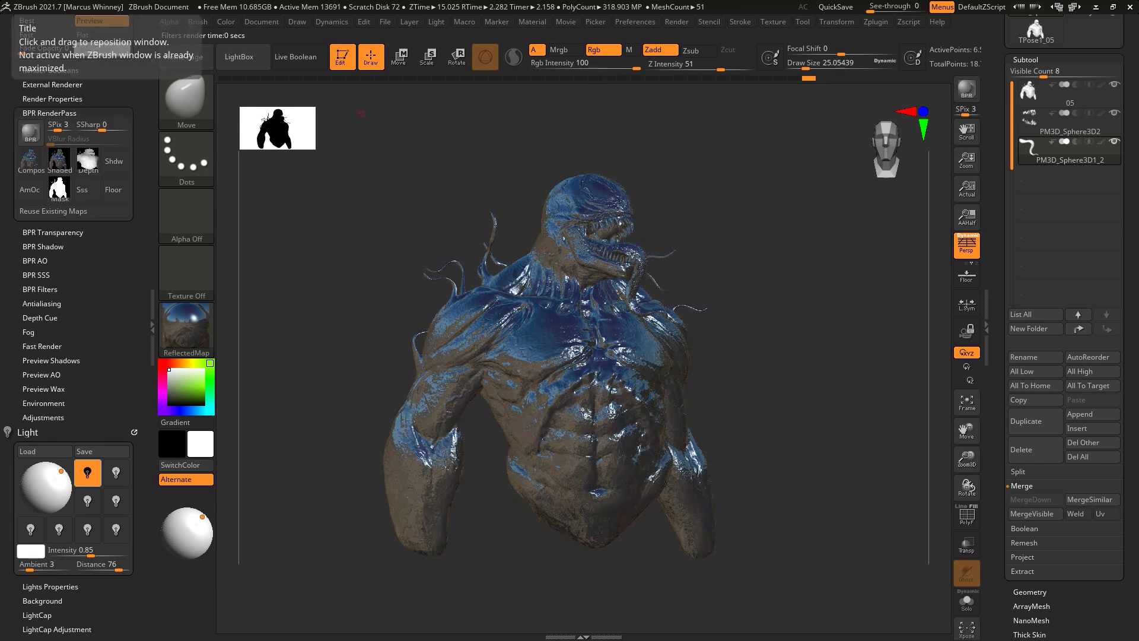
Step: Render BPR passes with the MatCap Skin04 and MatCap Skeleton materials
key("m")
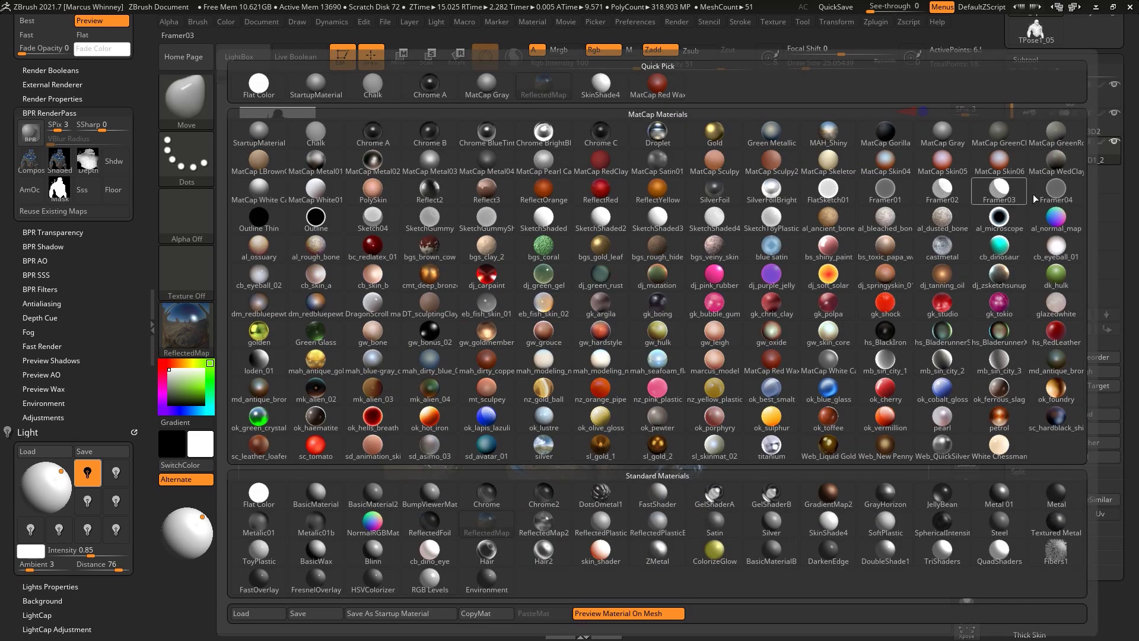
left_click(885, 160)
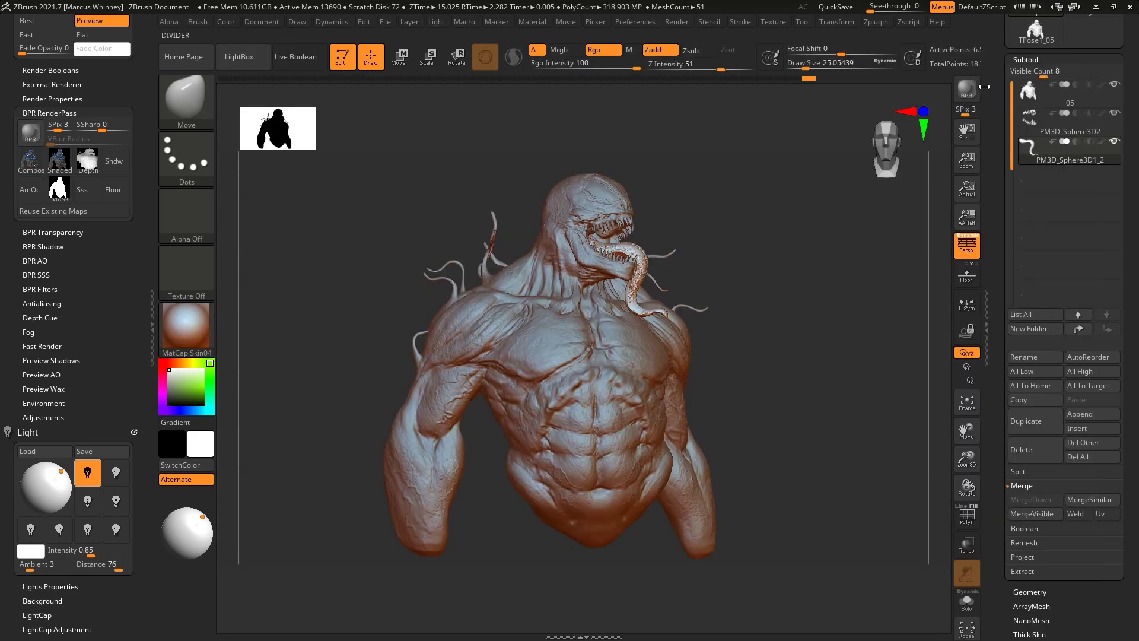
left_click(966, 90)
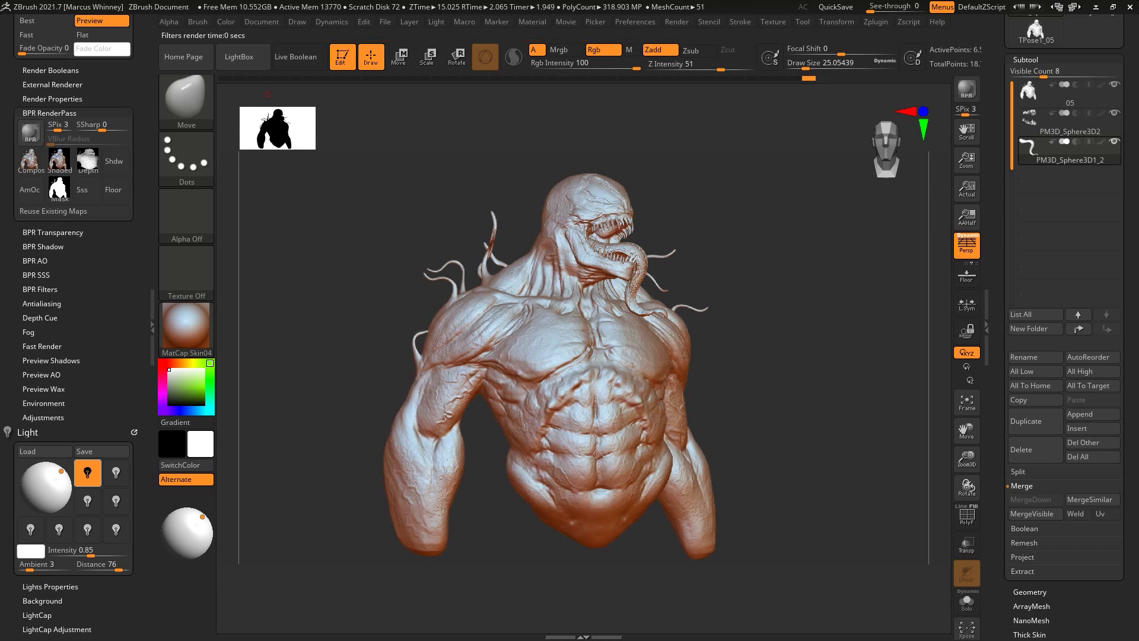
left_click(186, 332)
left_click(828, 160)
left_click(968, 92)
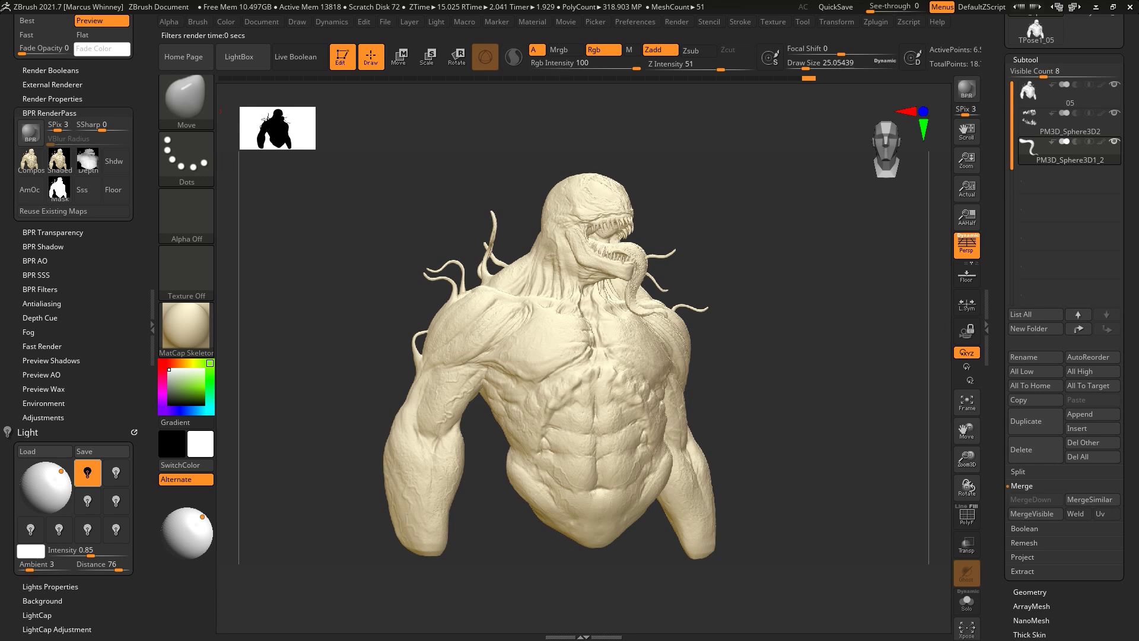
Step: Render a Framer01 material pass, then make subtool 05 active
key("shift+ctrl+f")
left_click(202, 328)
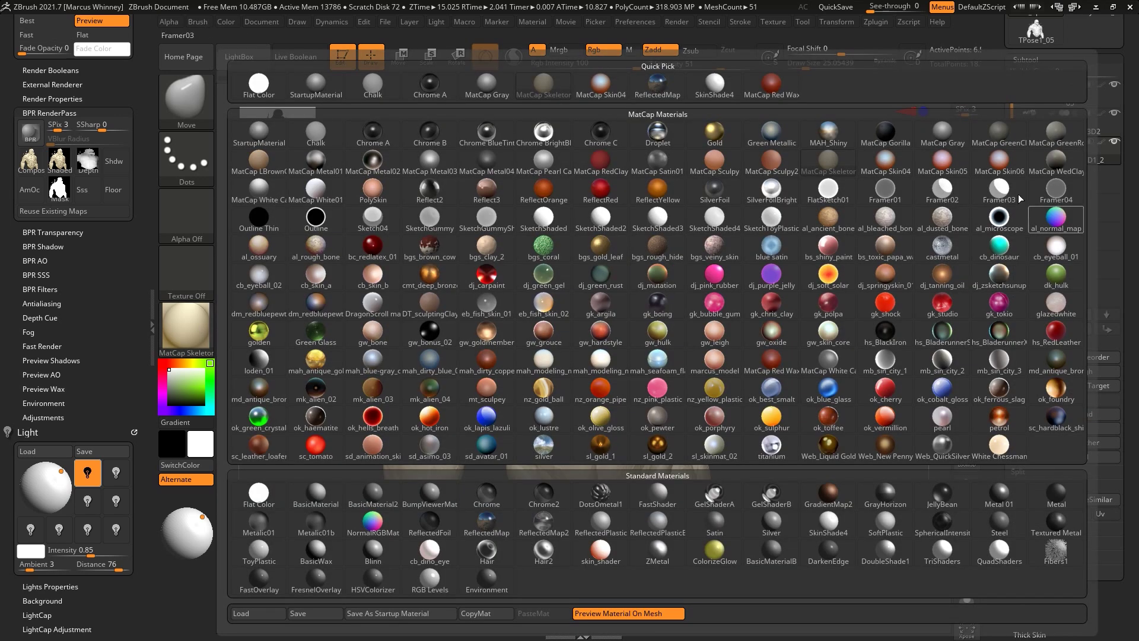
left_click(902, 194)
left_click(971, 91)
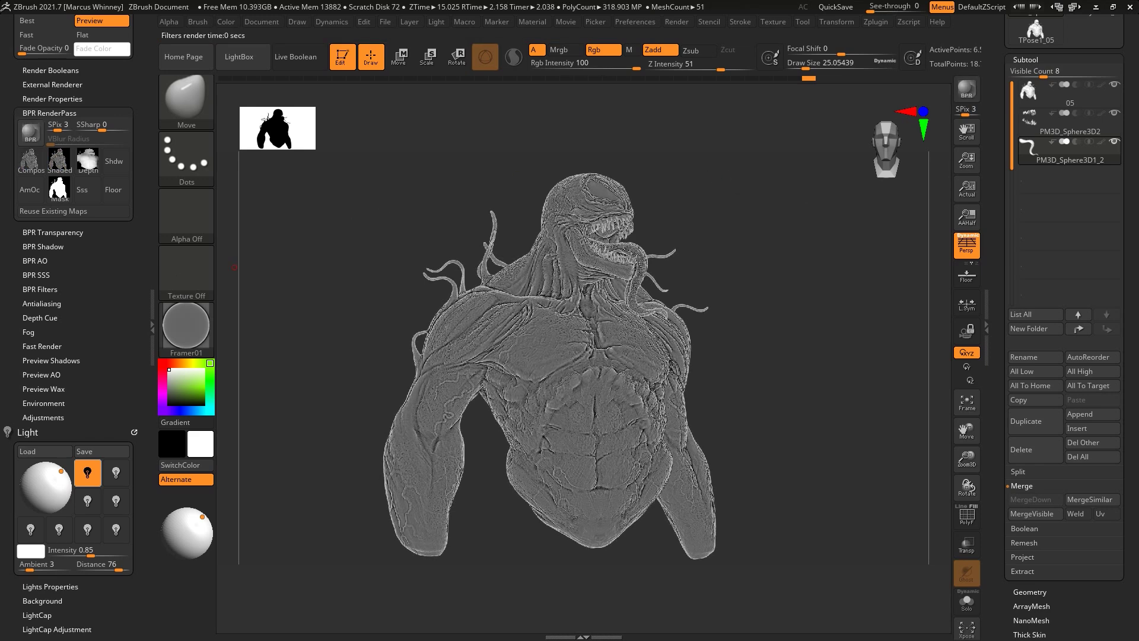
left_click(180, 315)
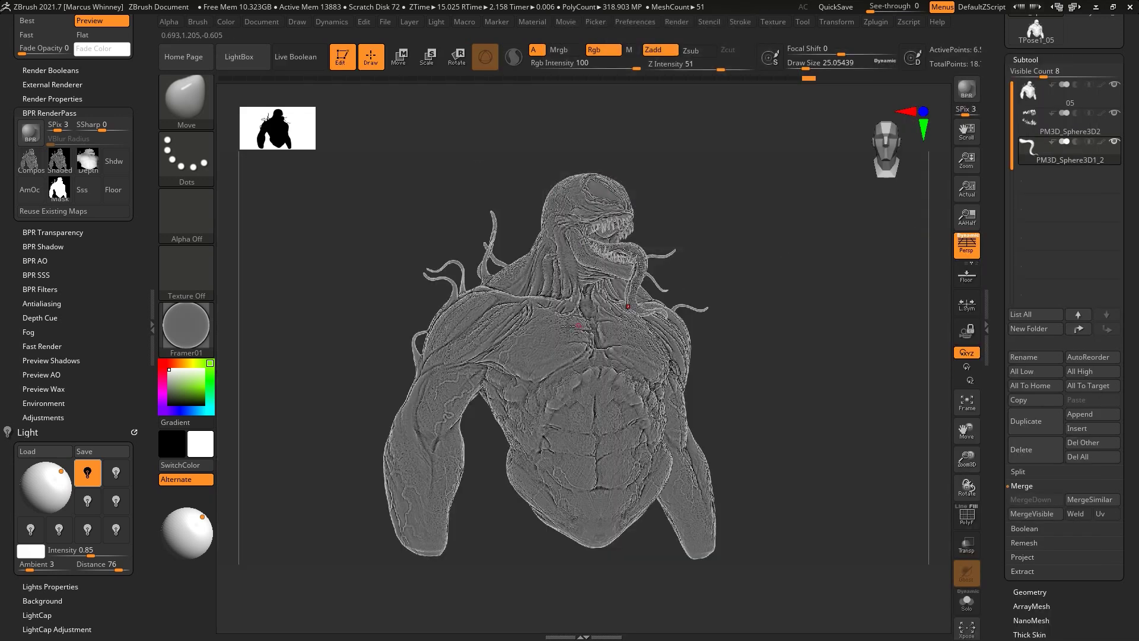
left_click(569, 327, "alt")
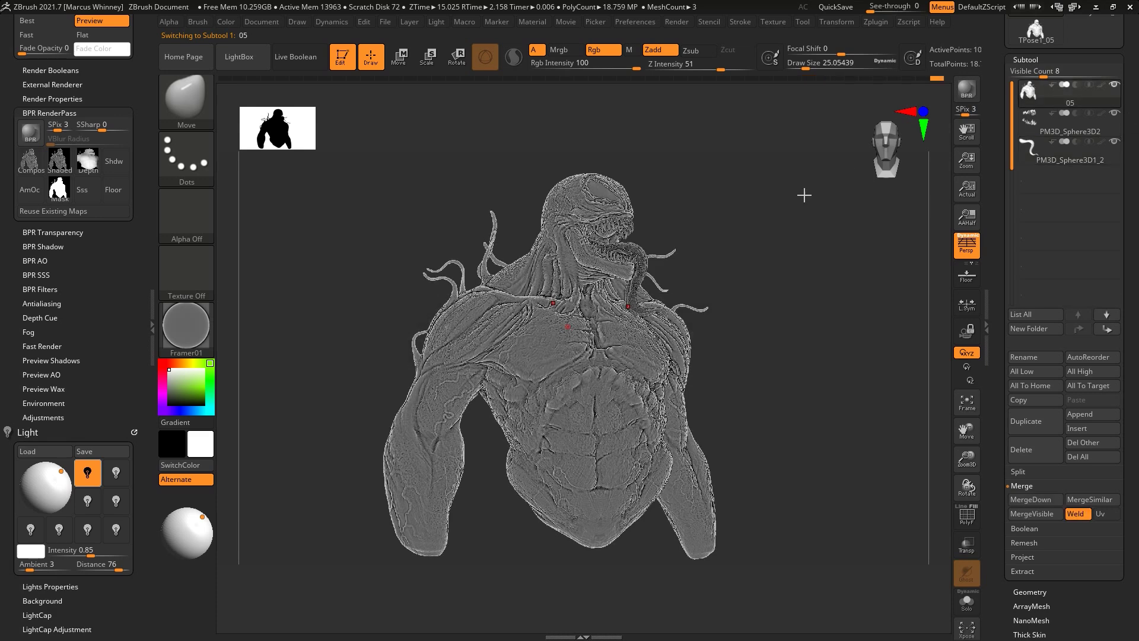
Step: Render BPR passes with the al_normal_map and gk_boing materials
left_click(187, 346)
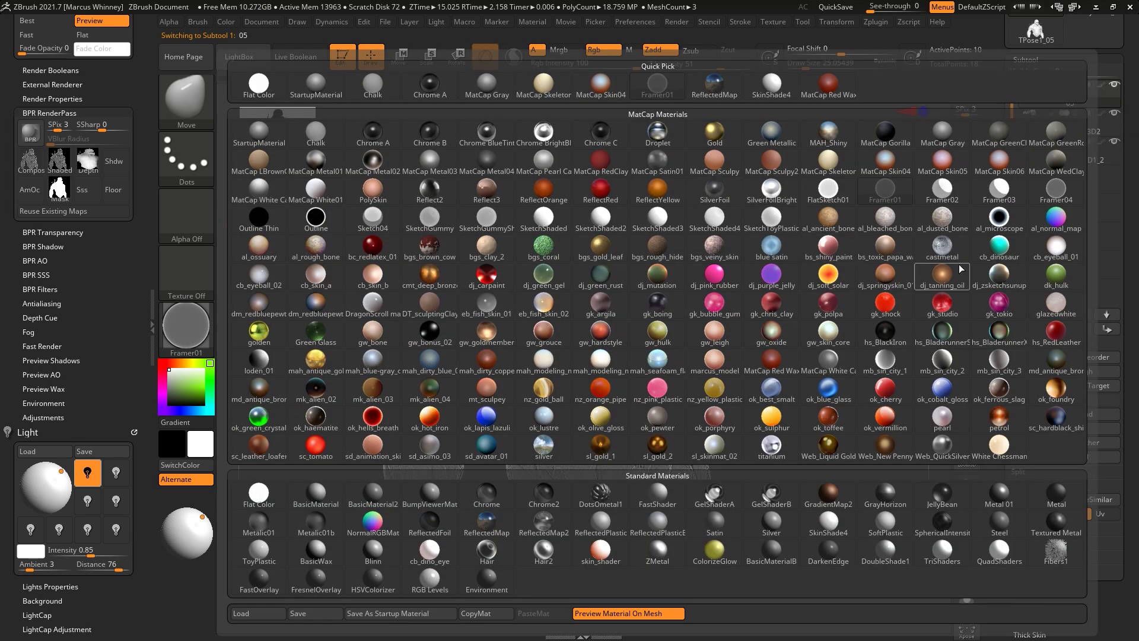
left_click(1065, 221)
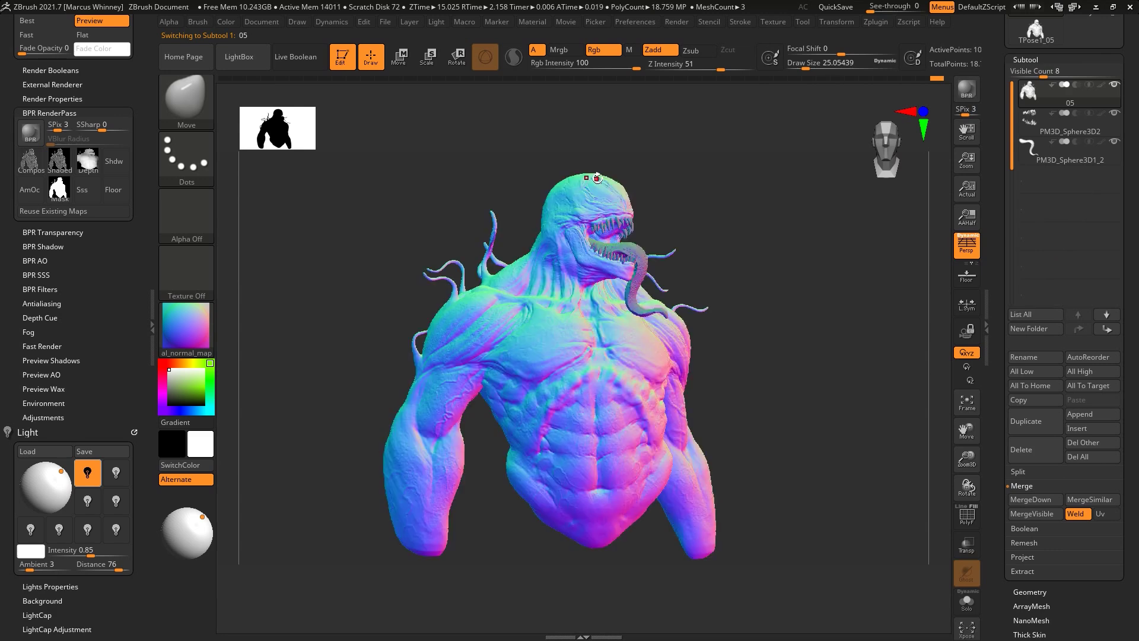
left_click(959, 91)
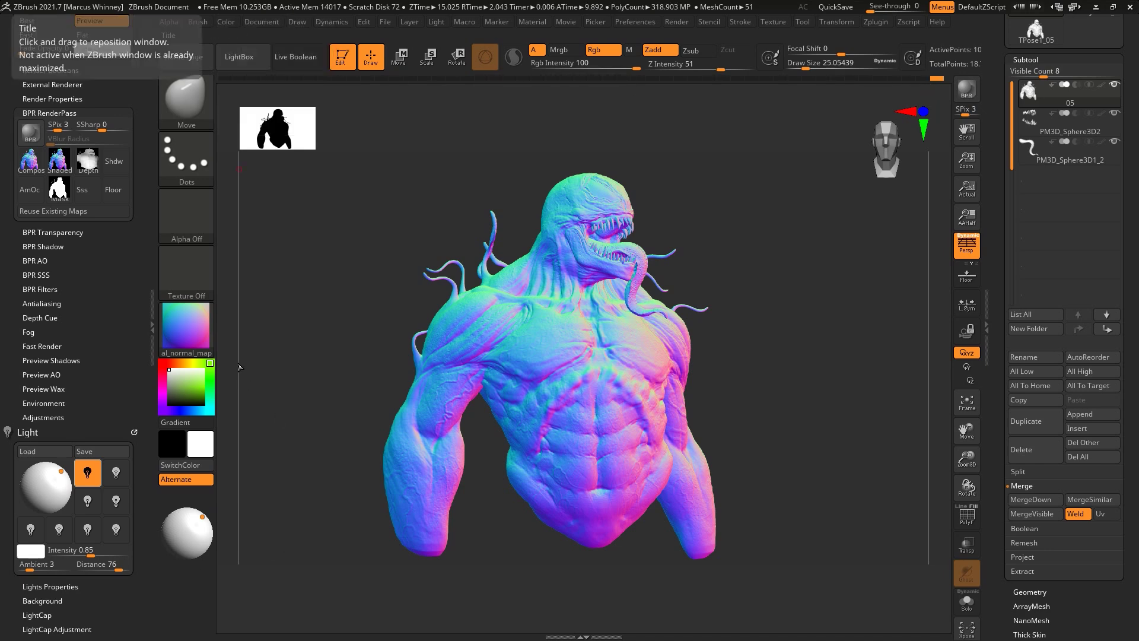
left_click(196, 329)
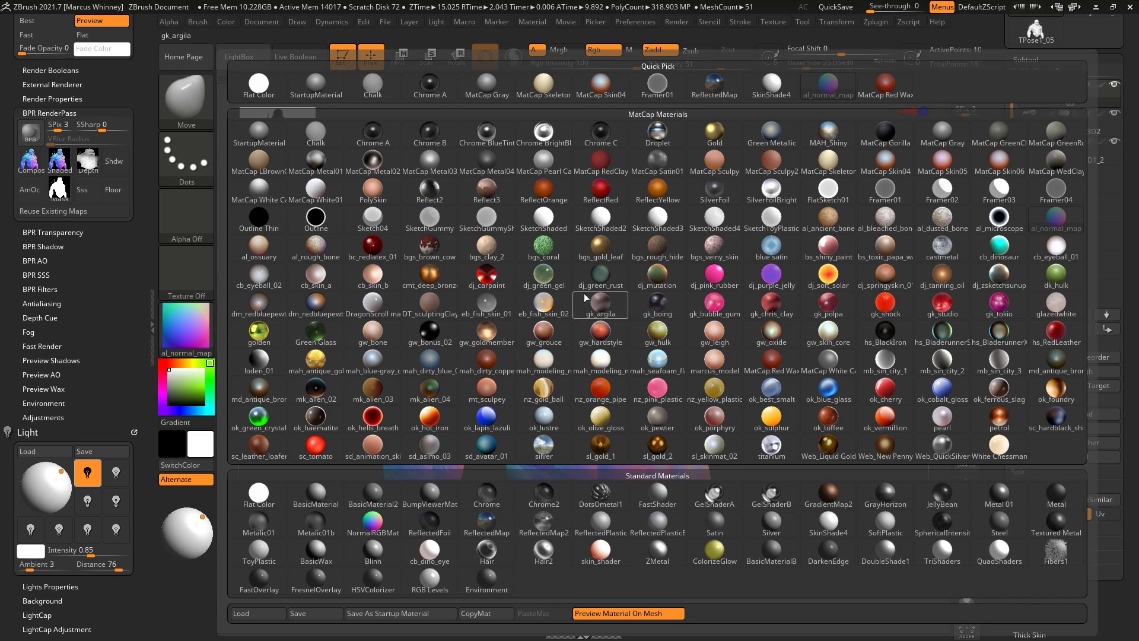
left_click(664, 310)
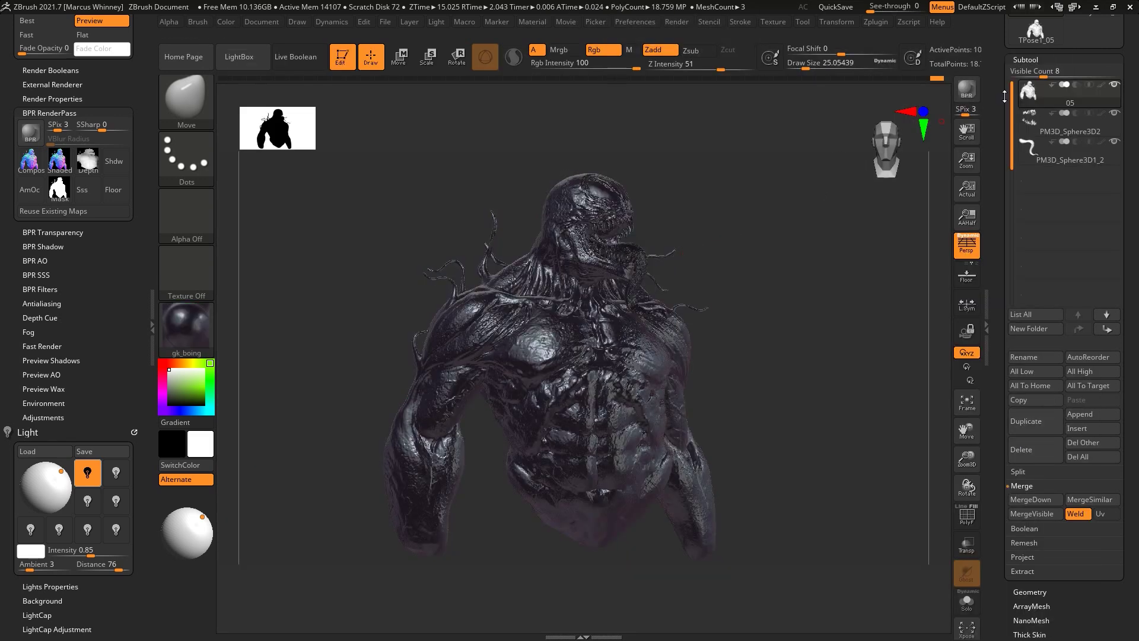
left_click(966, 89)
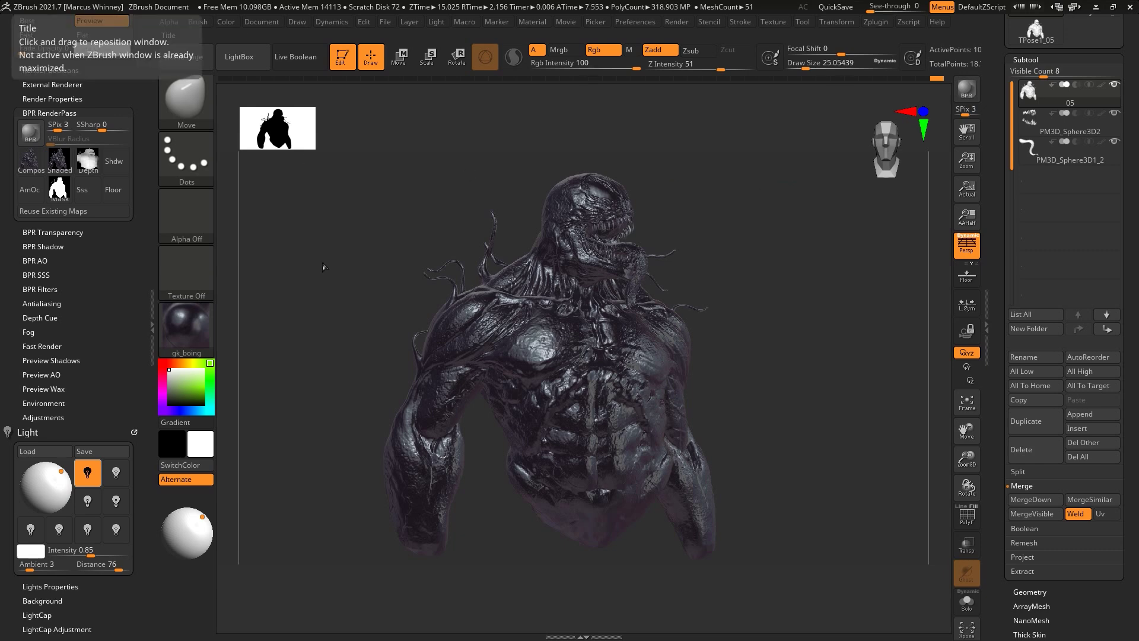
Step: Render BPR passes with the sc_tomato and sl_skinmat_02 materials
left_click(186, 327)
left_click(332, 452)
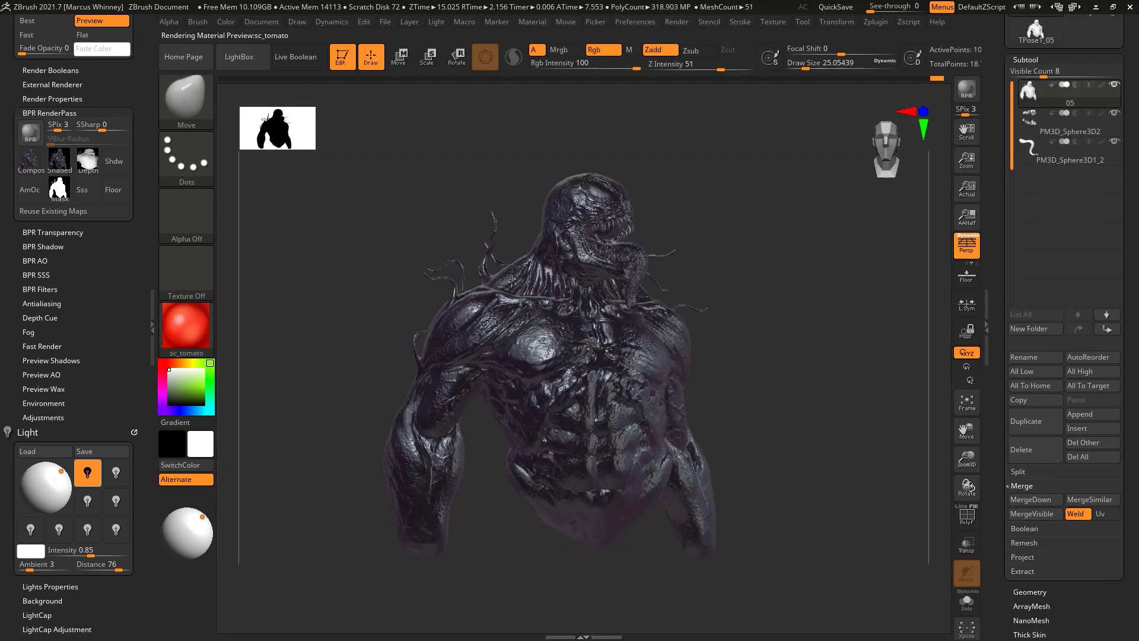
left_click(967, 89)
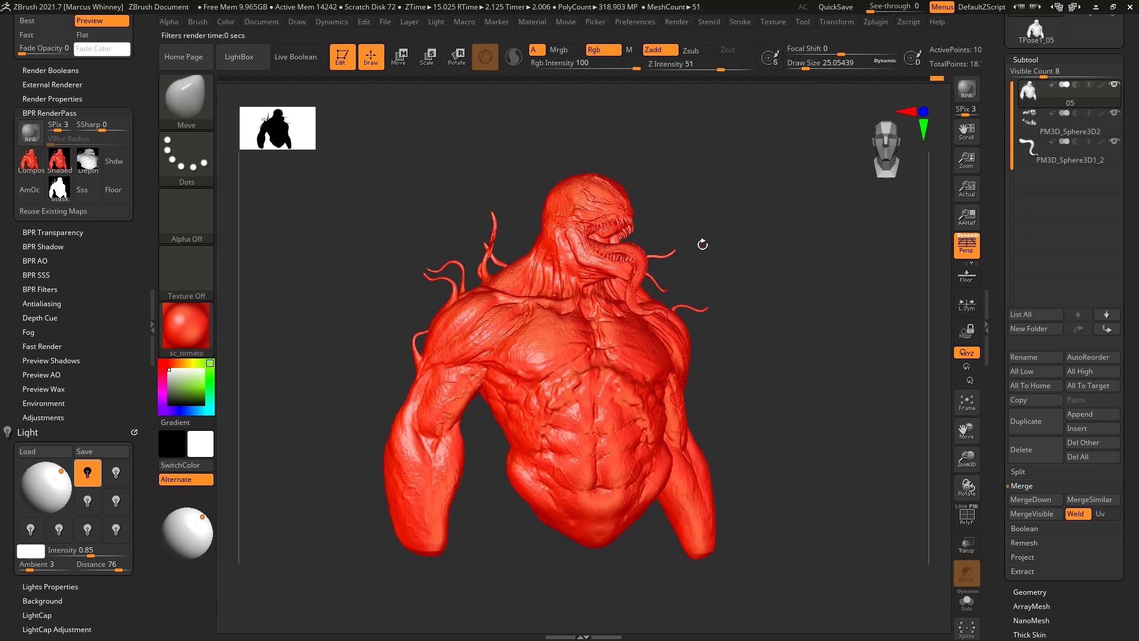
left_click(186, 327)
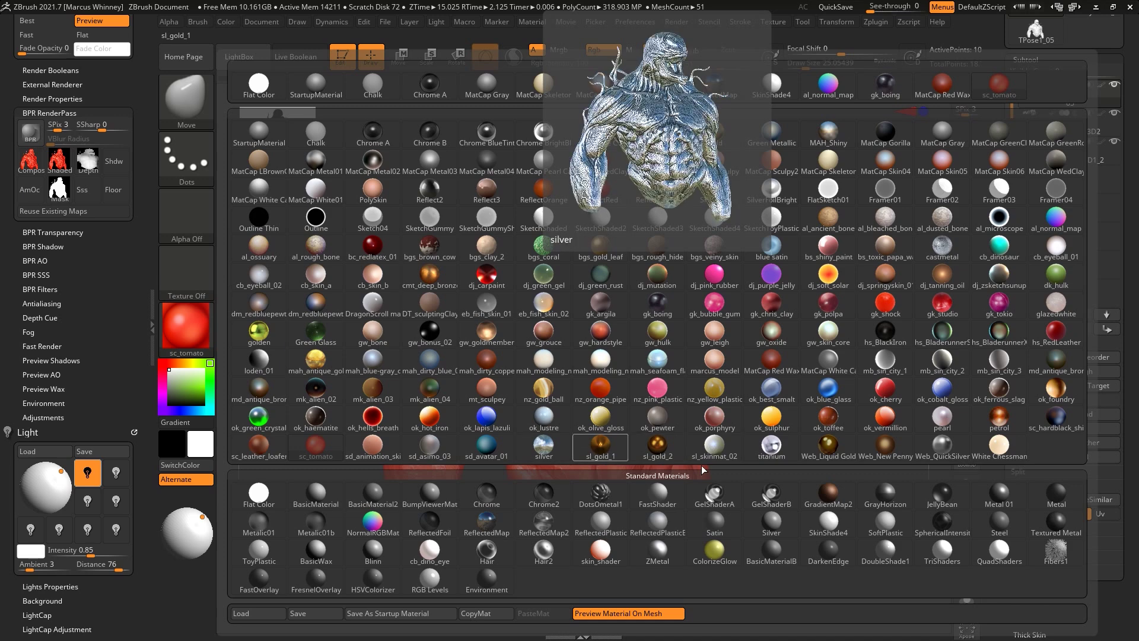
left_click(714, 448)
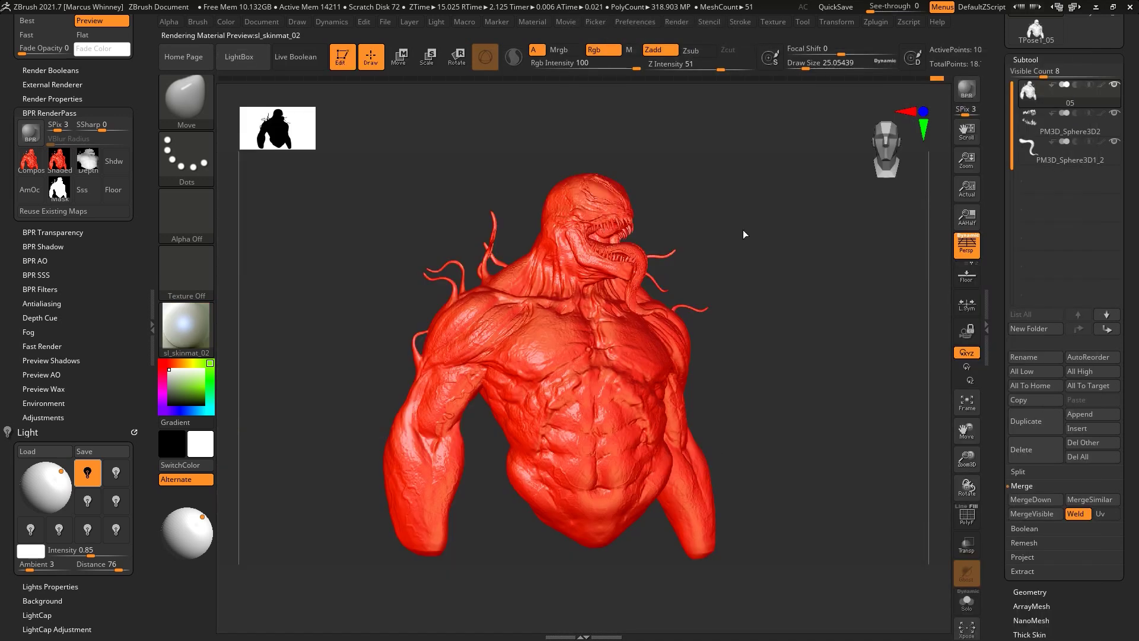
left_click(959, 89)
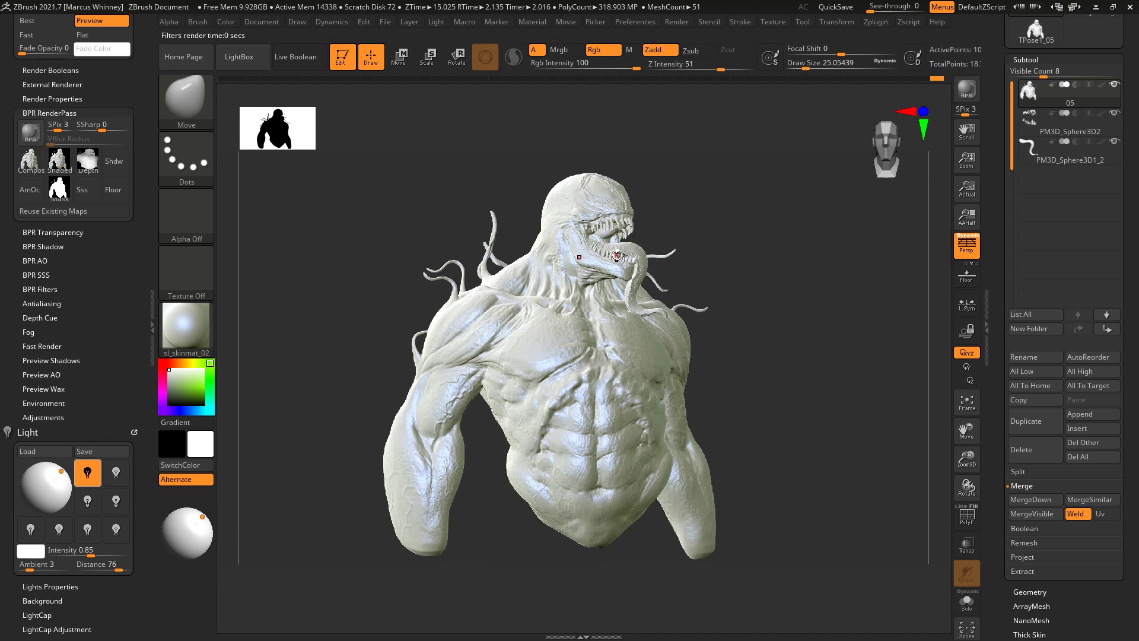
left_click(209, 330)
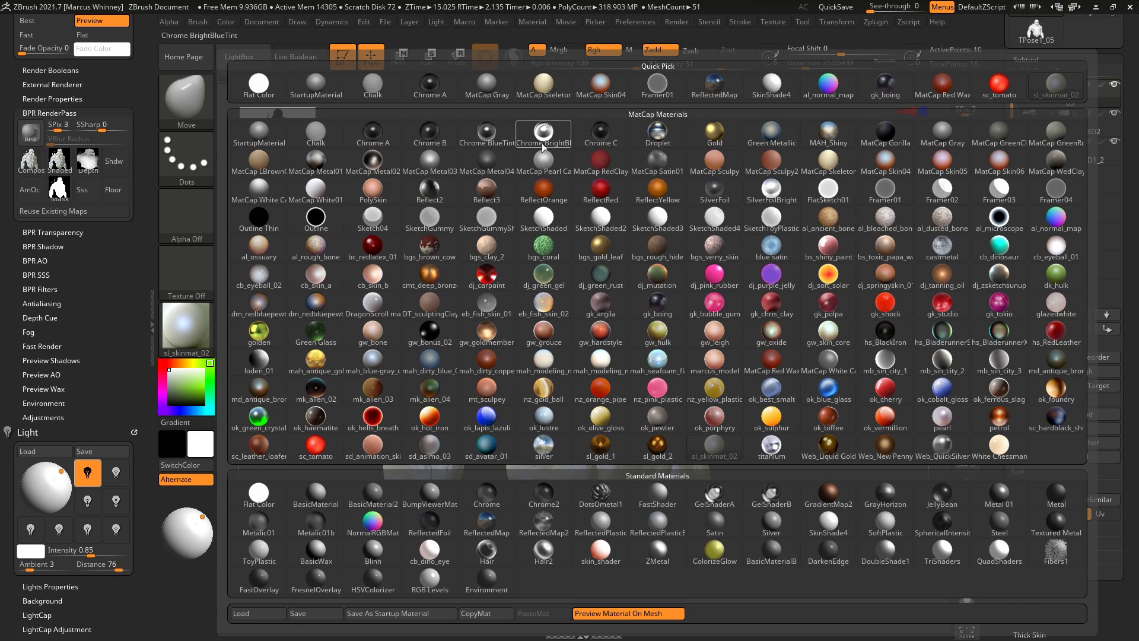
mouse_move(427, 163)
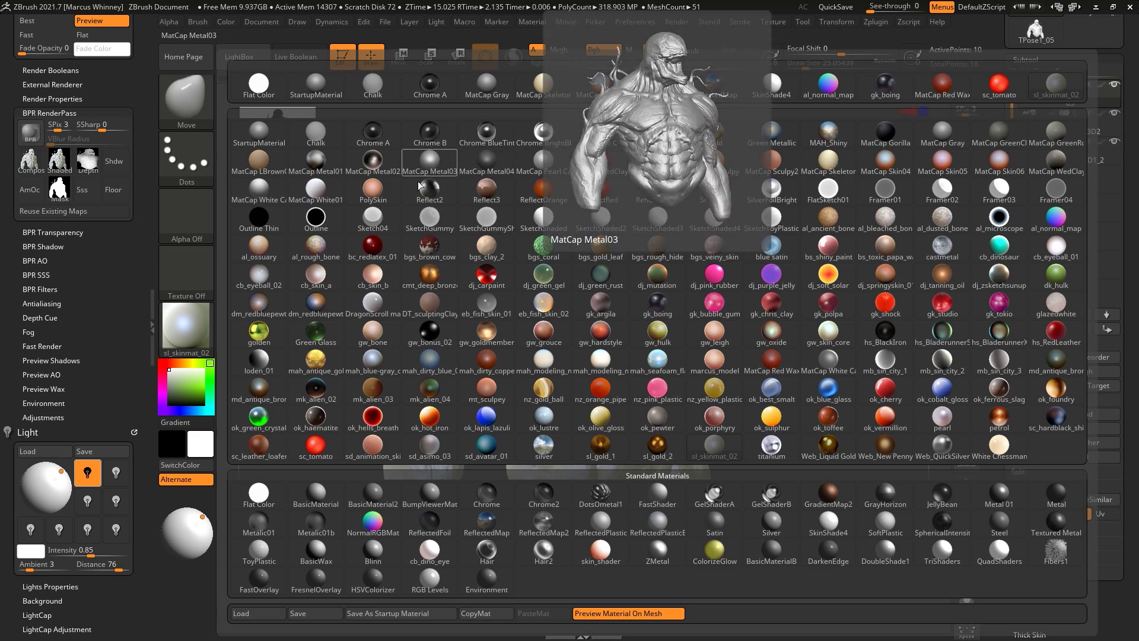
mouse_move(444, 188)
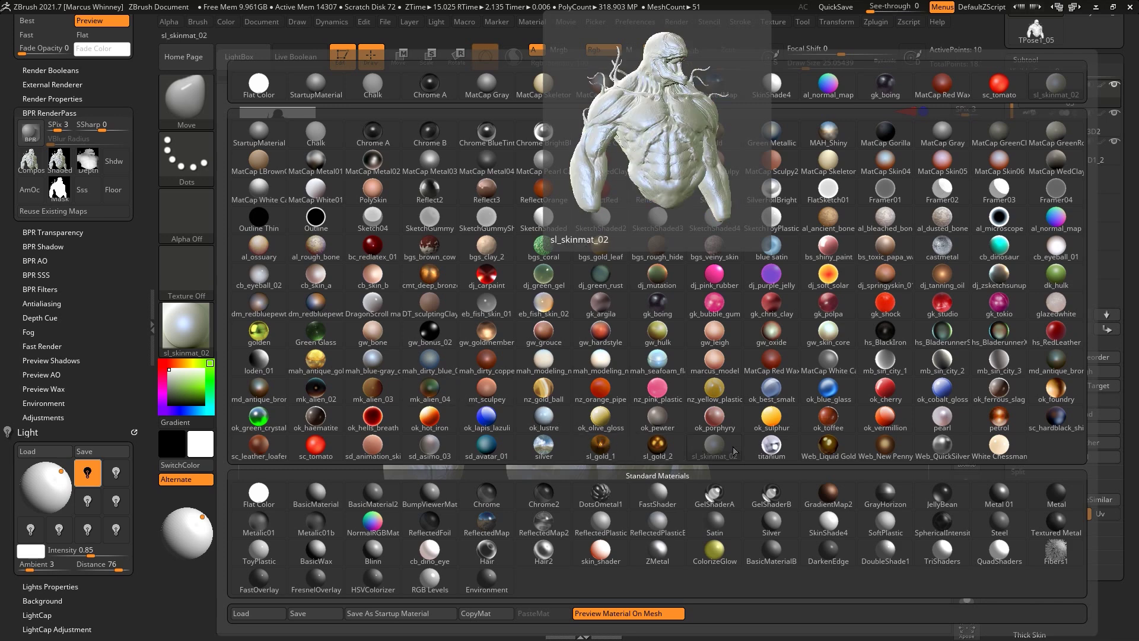
Step: Render BPR passes with the mk_alien_04 and dj_green_gel materials
left_click(430, 389)
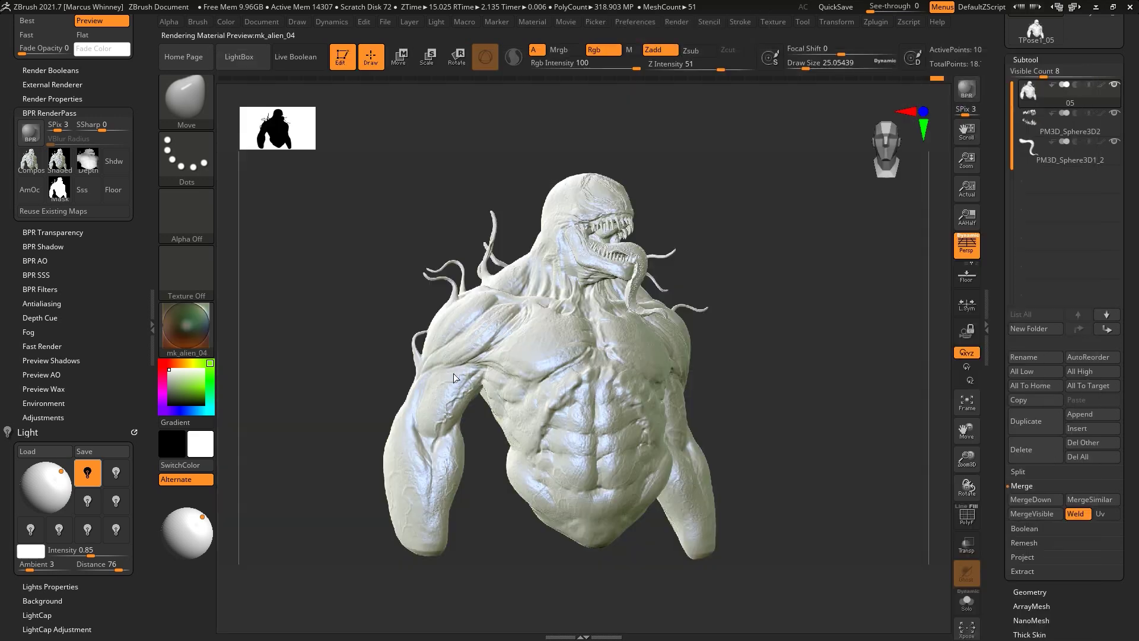
left_click(965, 89)
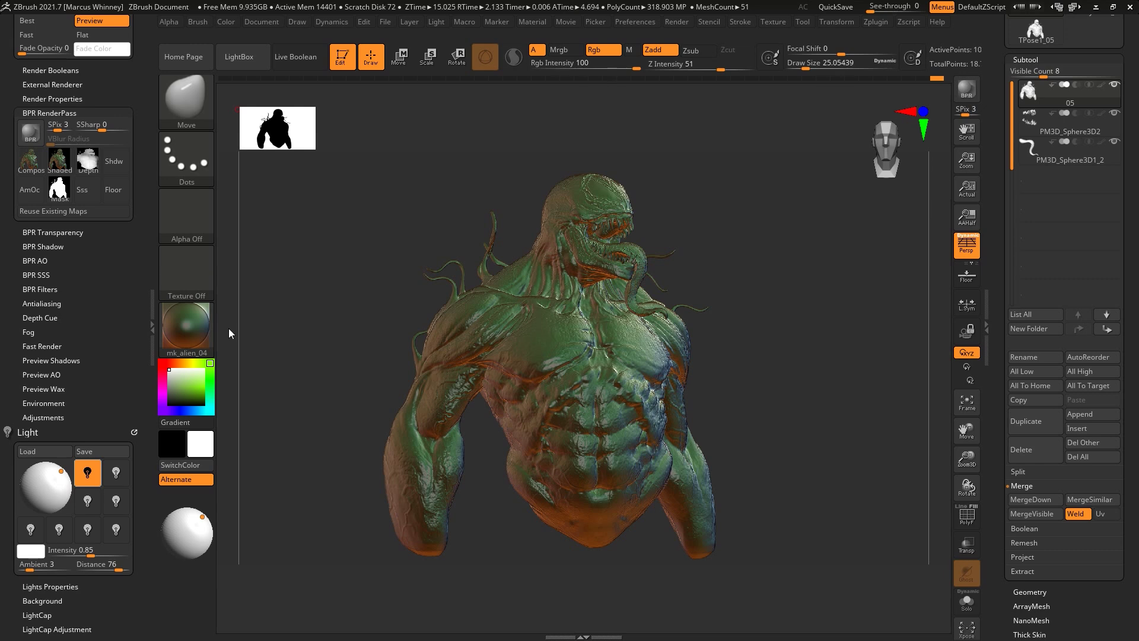
left_click(182, 327)
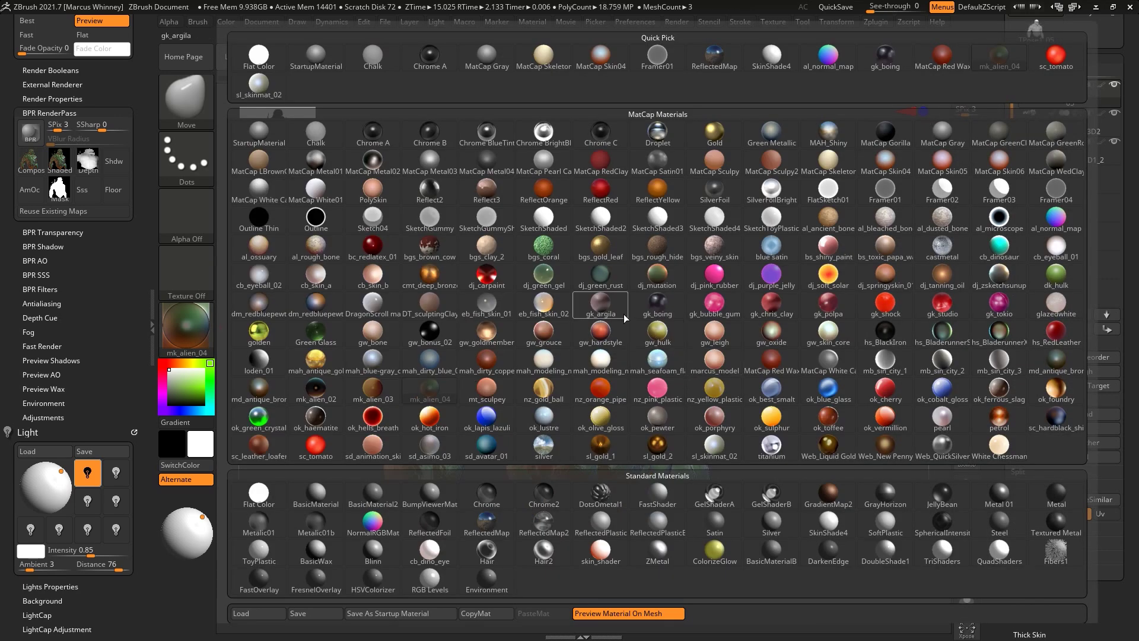
left_click(559, 280)
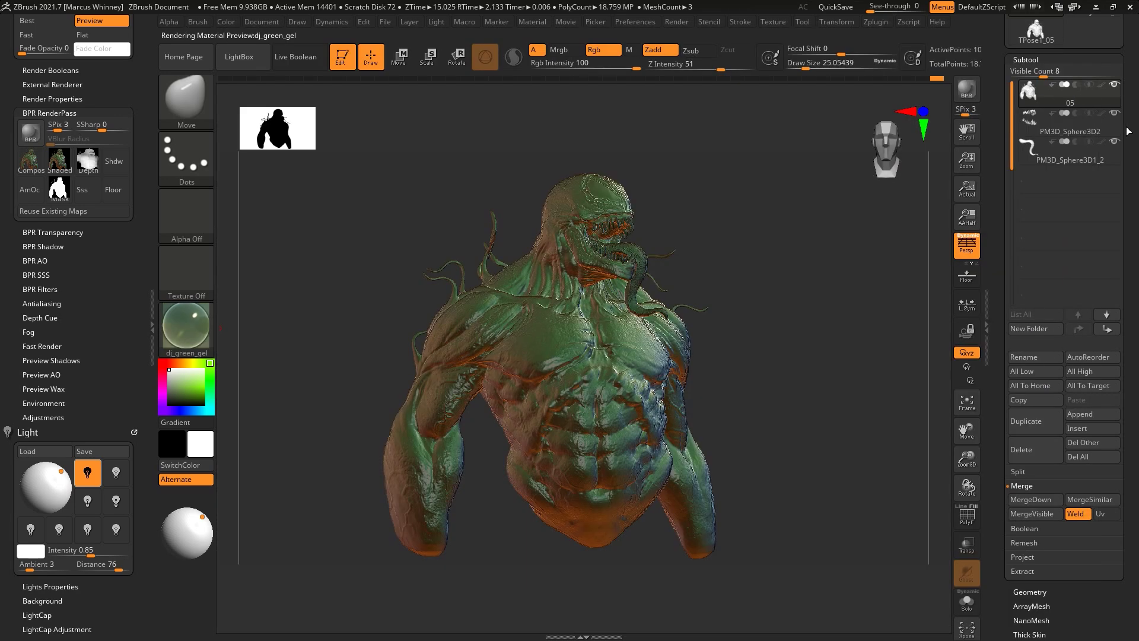
left_click(973, 95)
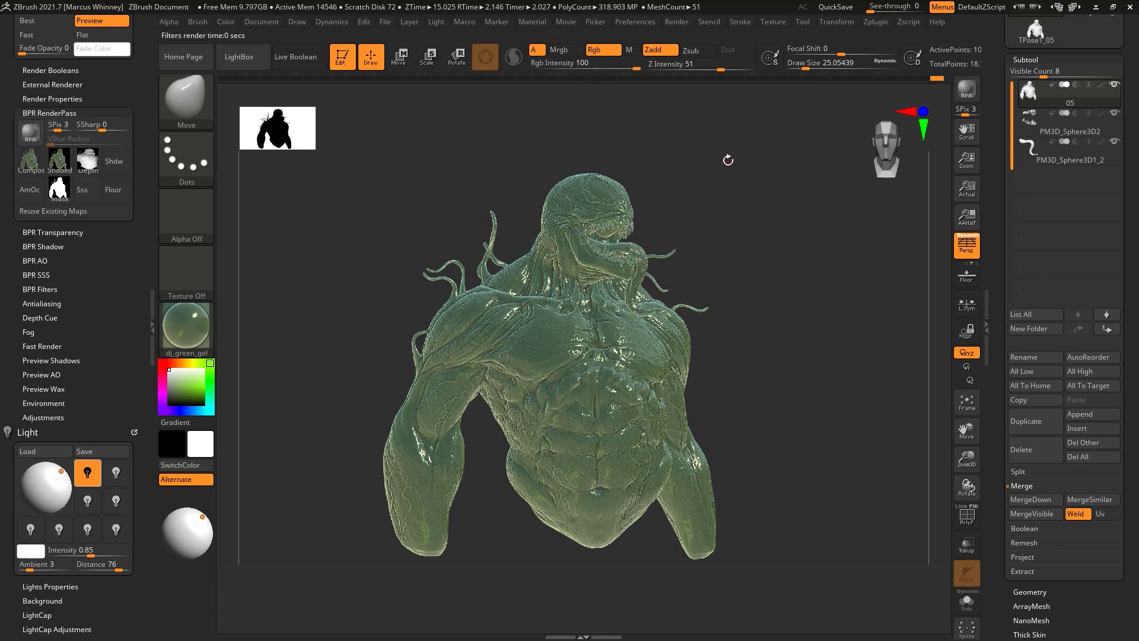
mouse_move(59, 159)
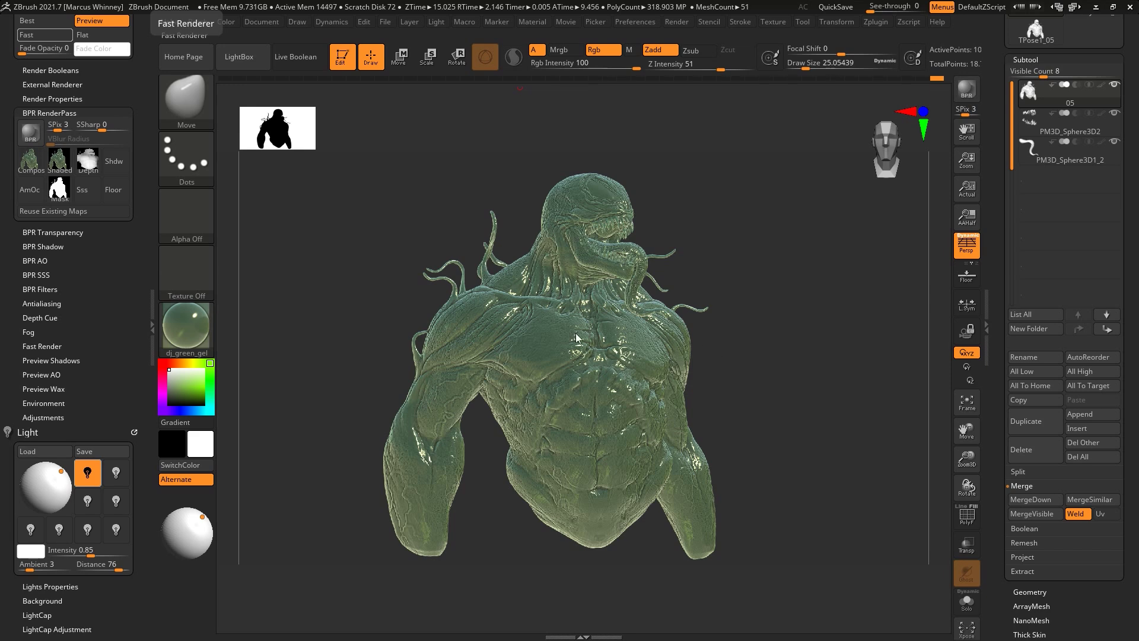
left_click(185, 321)
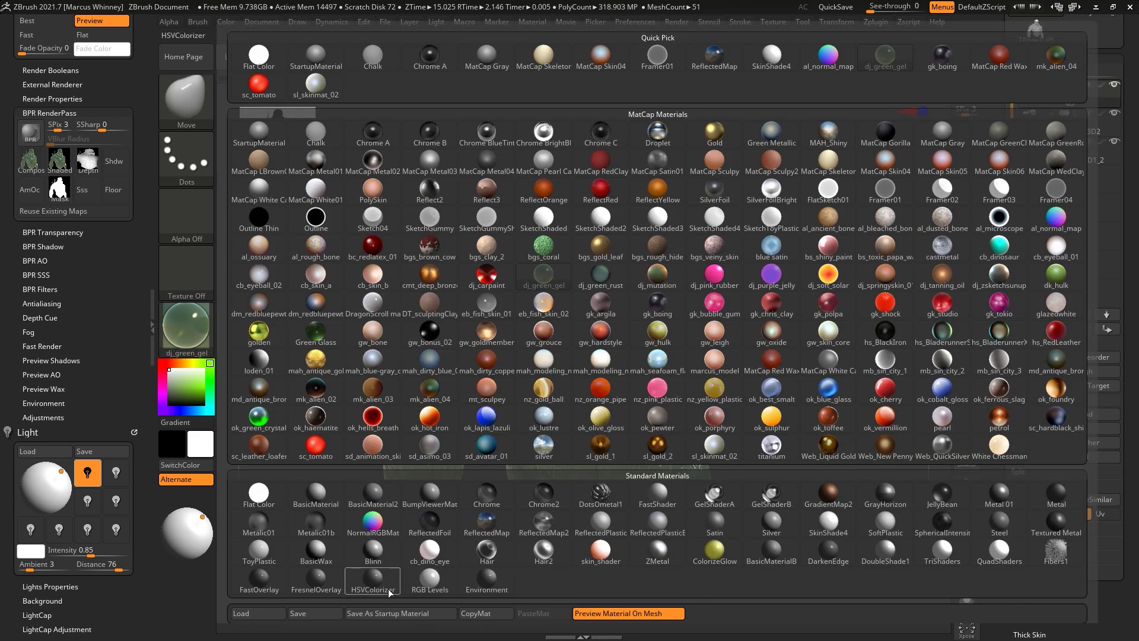
Step: Apply the Blinn material with the colour set to pure black
left_click(373, 555)
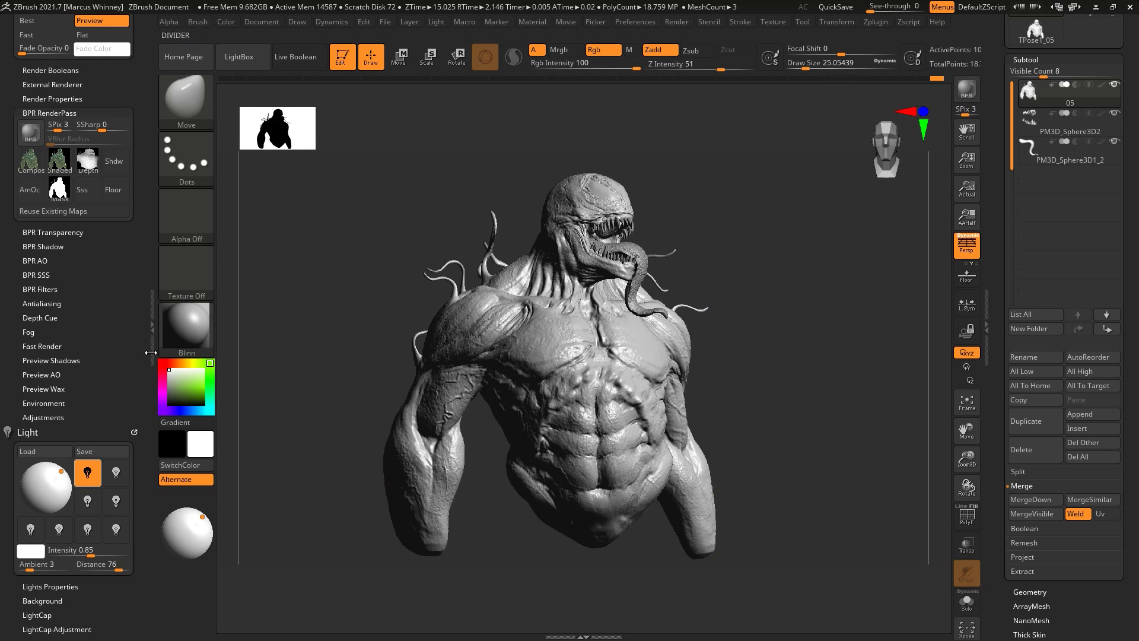
left_click_drag(172, 373, 143, 423)
left_click(169, 405)
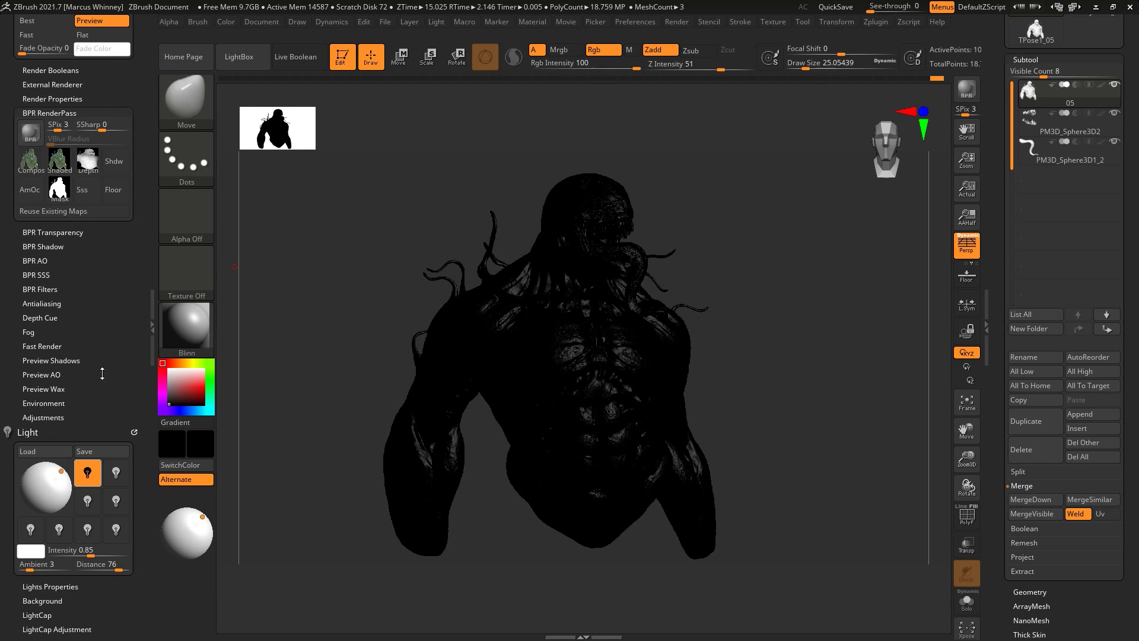
Step: Raise the light intensity to about 2.97
scroll(89, 374, "down", 3)
left_click_drag(95, 451, 104, 450)
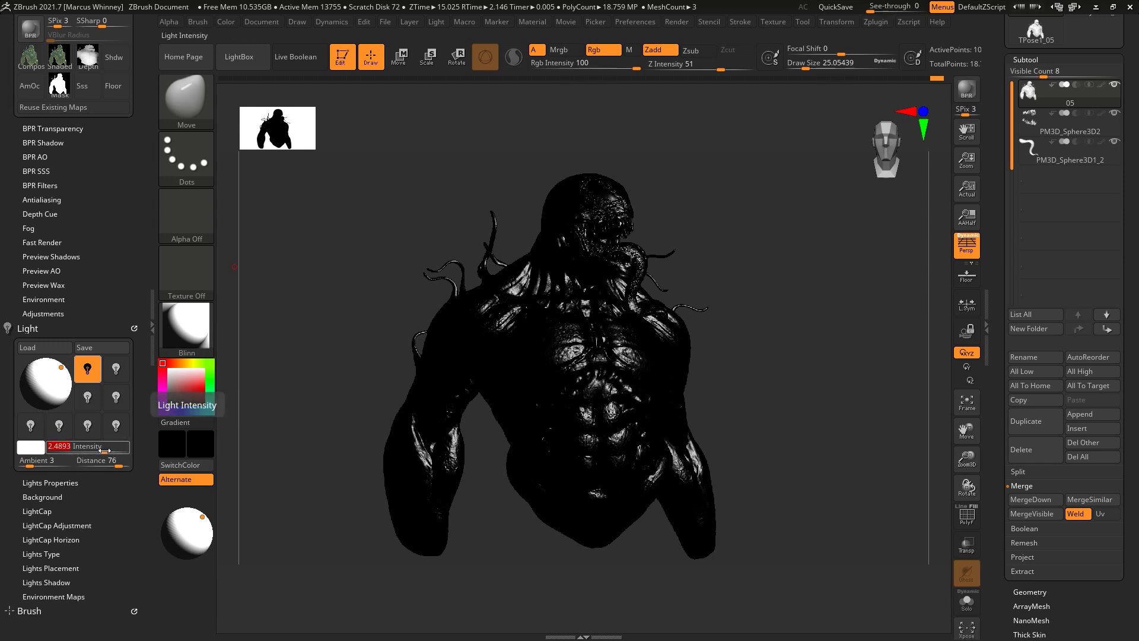
left_click_drag(102, 451, 139, 453)
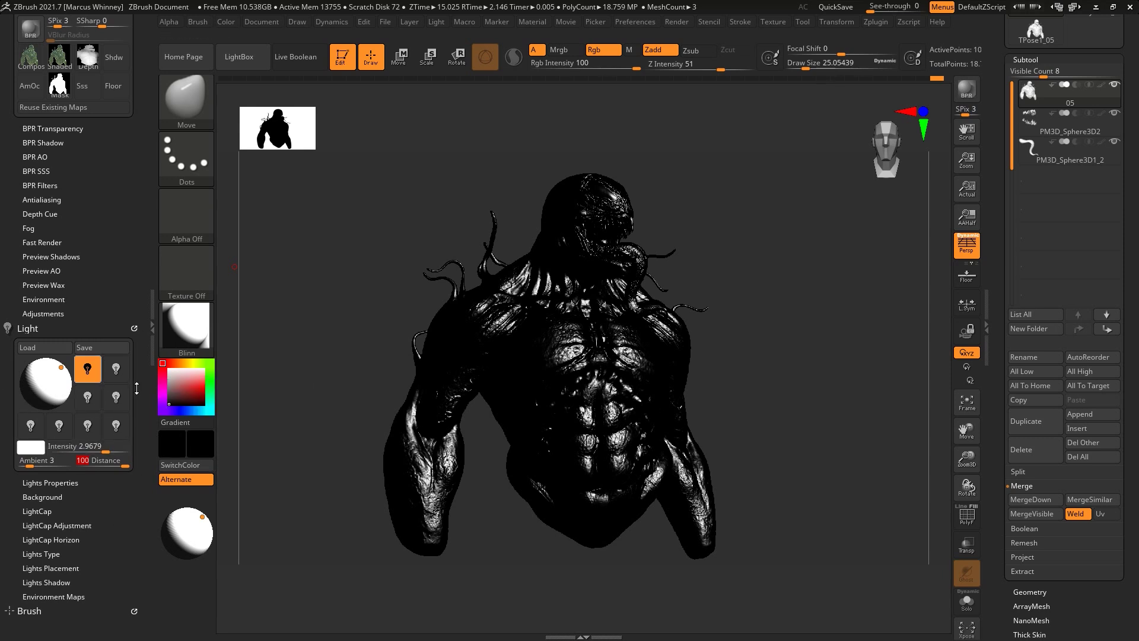
Step: Reposition the light around the bust, cut light distance to 69, and render
left_click(59, 377)
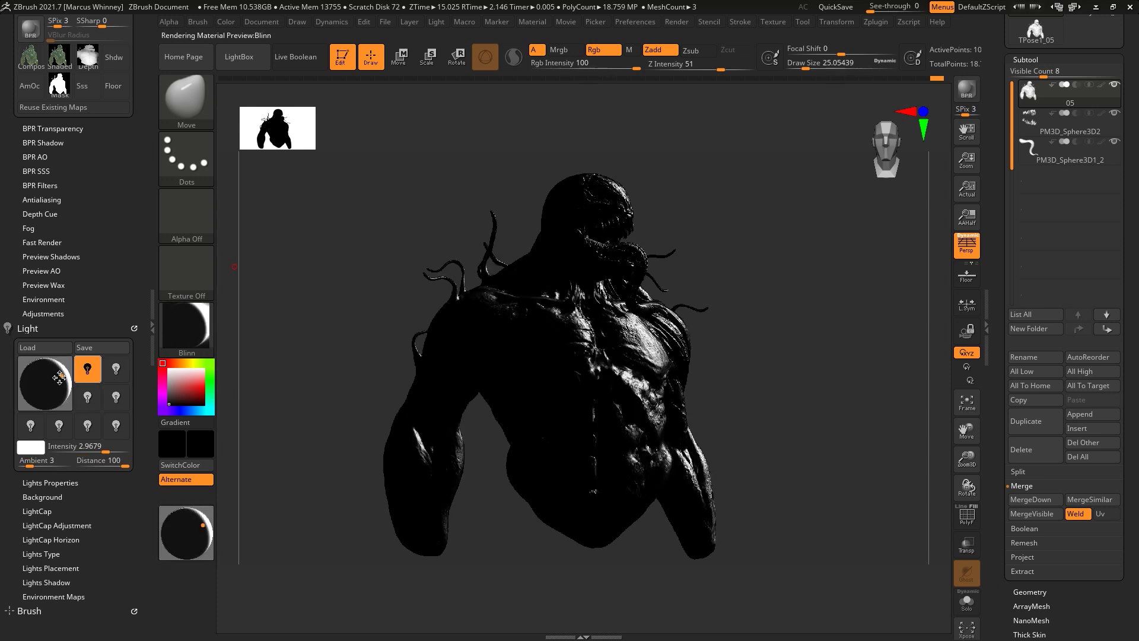
left_click_drag(59, 377, 51, 374)
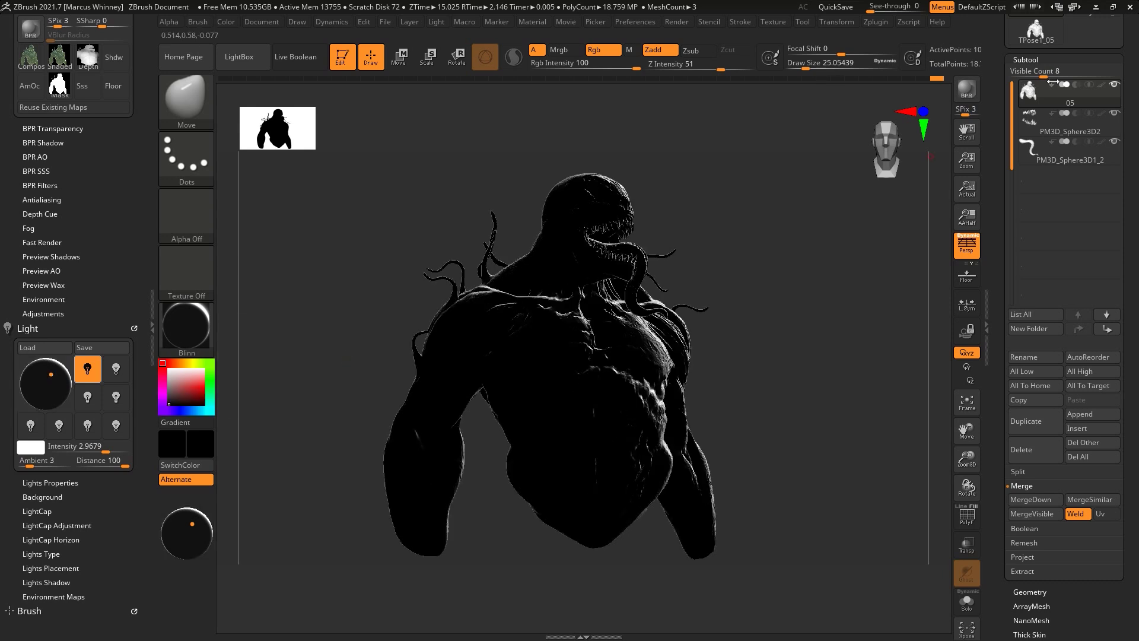
left_click(965, 89)
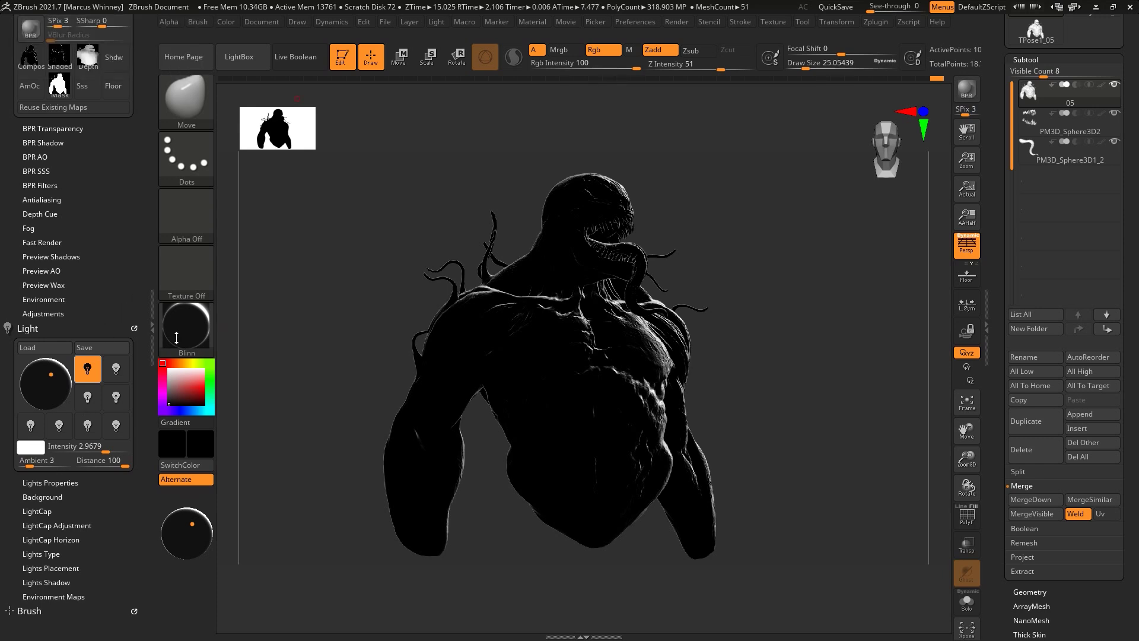
left_click_drag(60, 390, 62, 361)
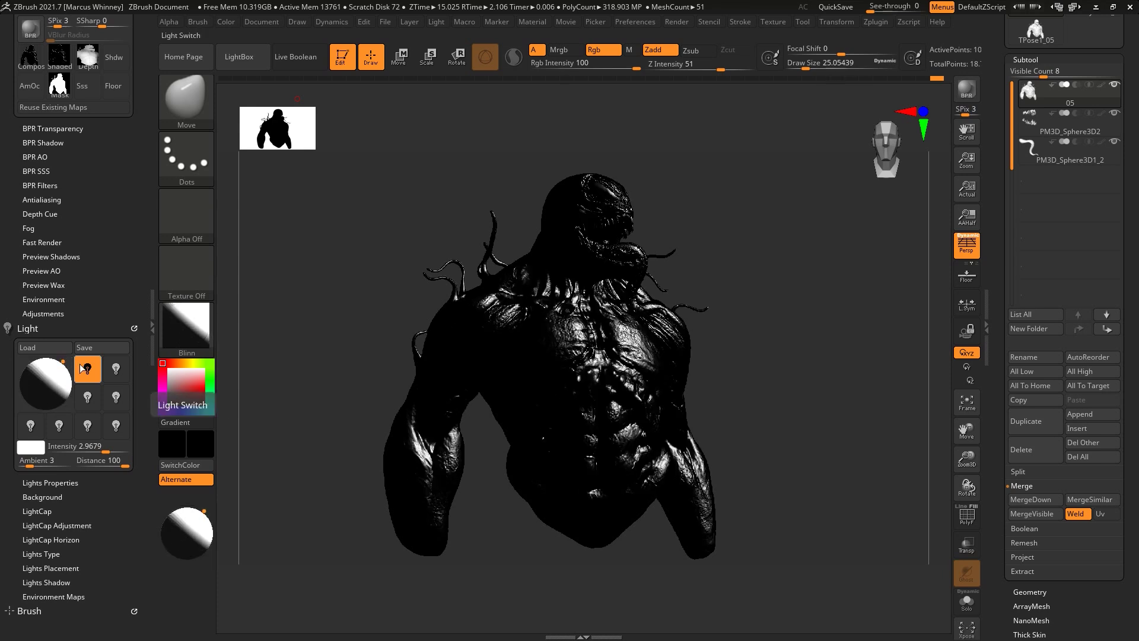
left_click_drag(124, 462, 118, 461)
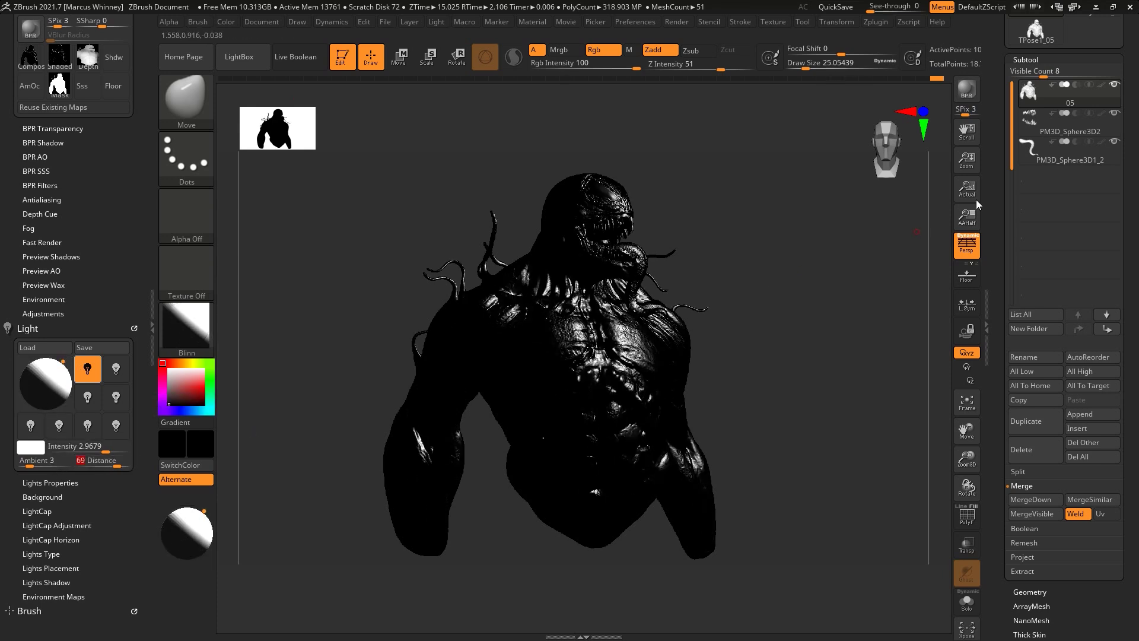
left_click(967, 89)
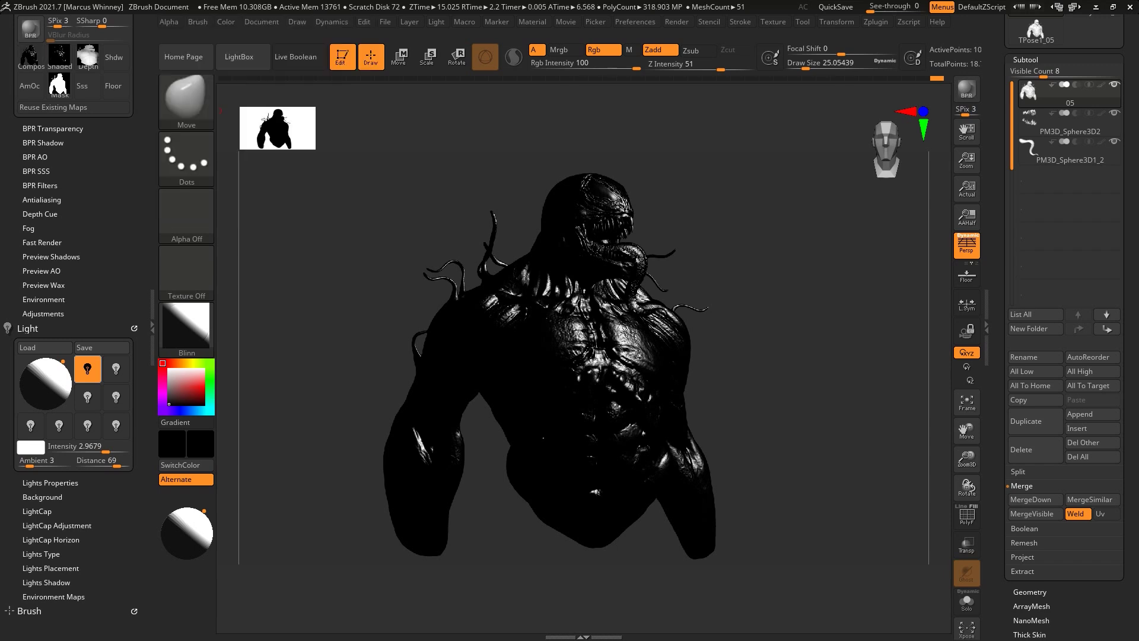
Step: Move the light behind the bust, raise intensity to about 3.37, and render the rim pass
mouse_move(203, 523)
left_mouse_down()
mouse_move(188, 529)
mouse_move(202, 540)
mouse_move(199, 527)
left_mouse_up()
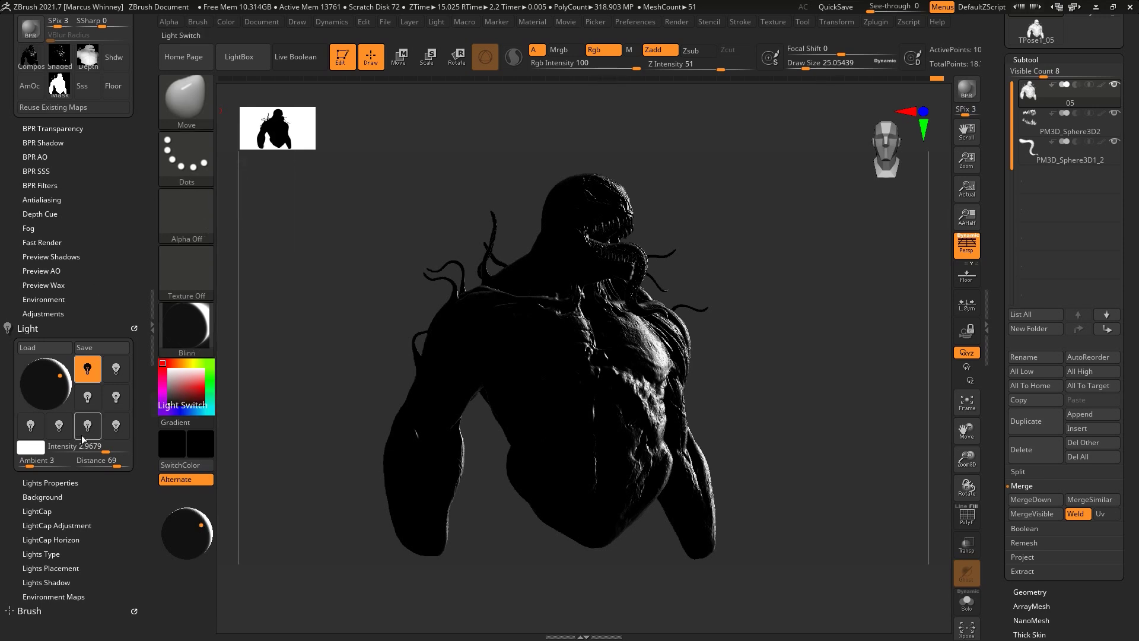
left_click_drag(110, 446, 123, 441)
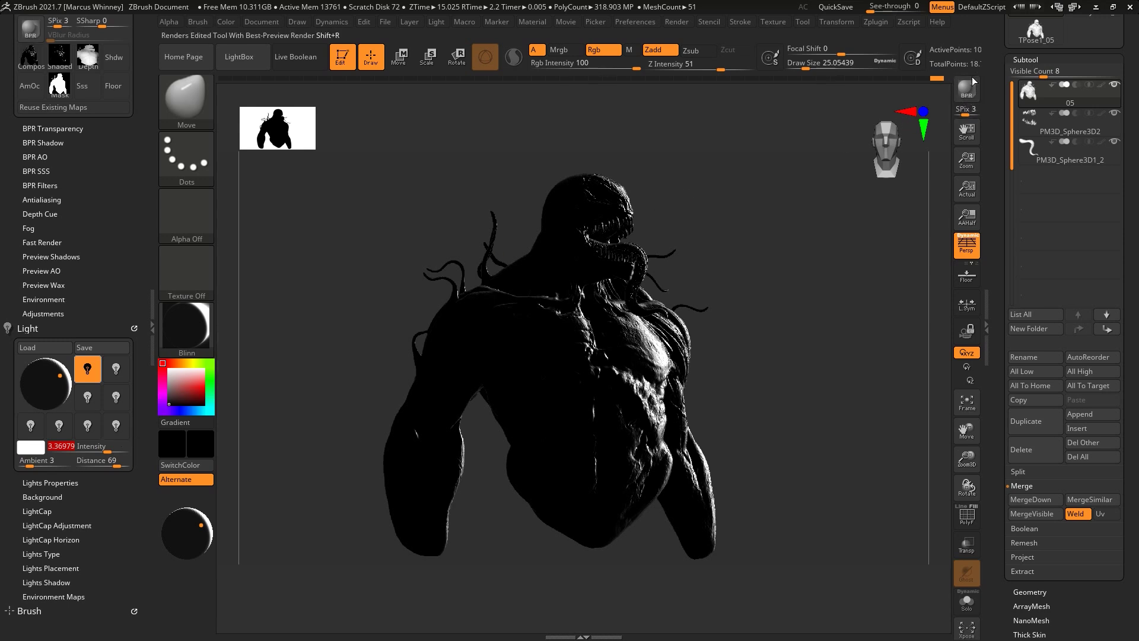
left_click(959, 87)
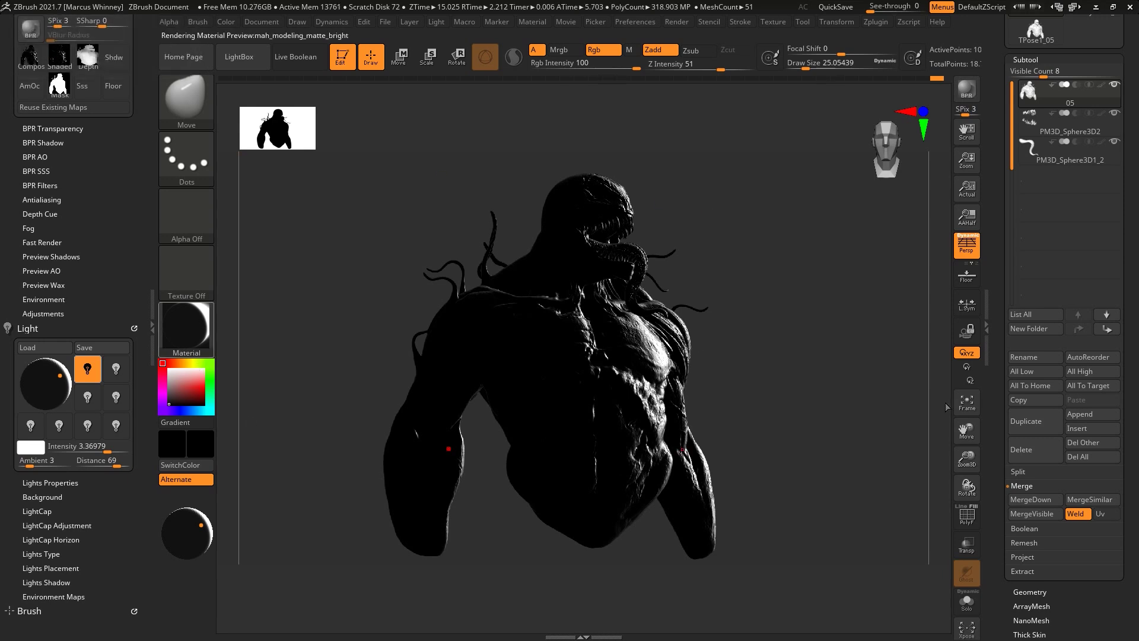
Step: Apply JellyBean, bring the light to the front at distance 92, and render
key("m")
left_click(942, 495)
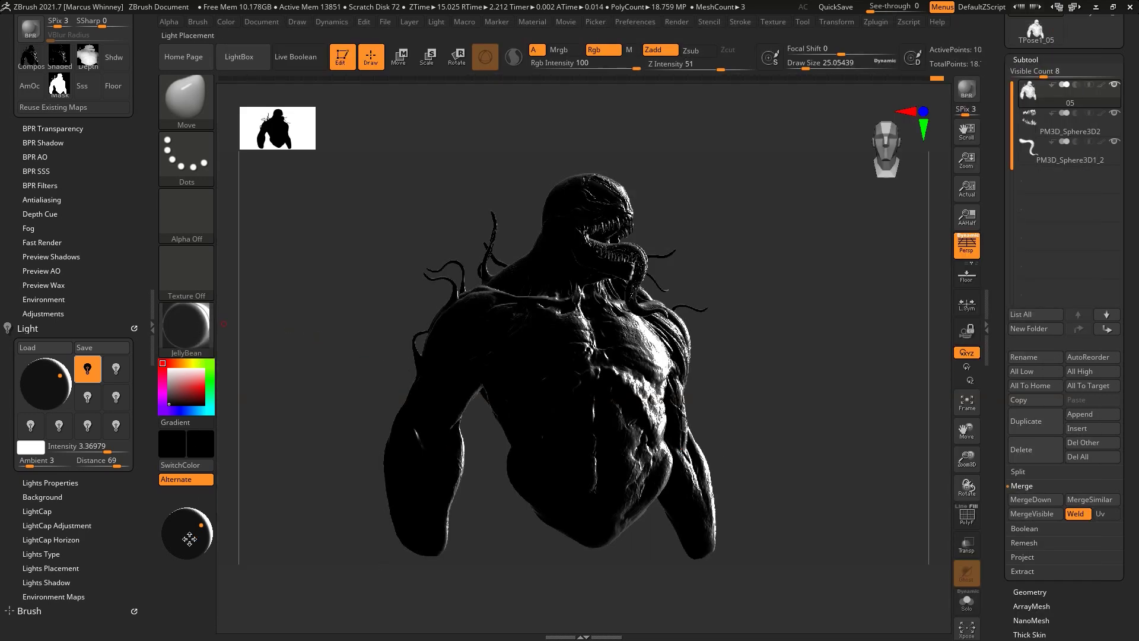
left_click_drag(198, 530, 193, 506)
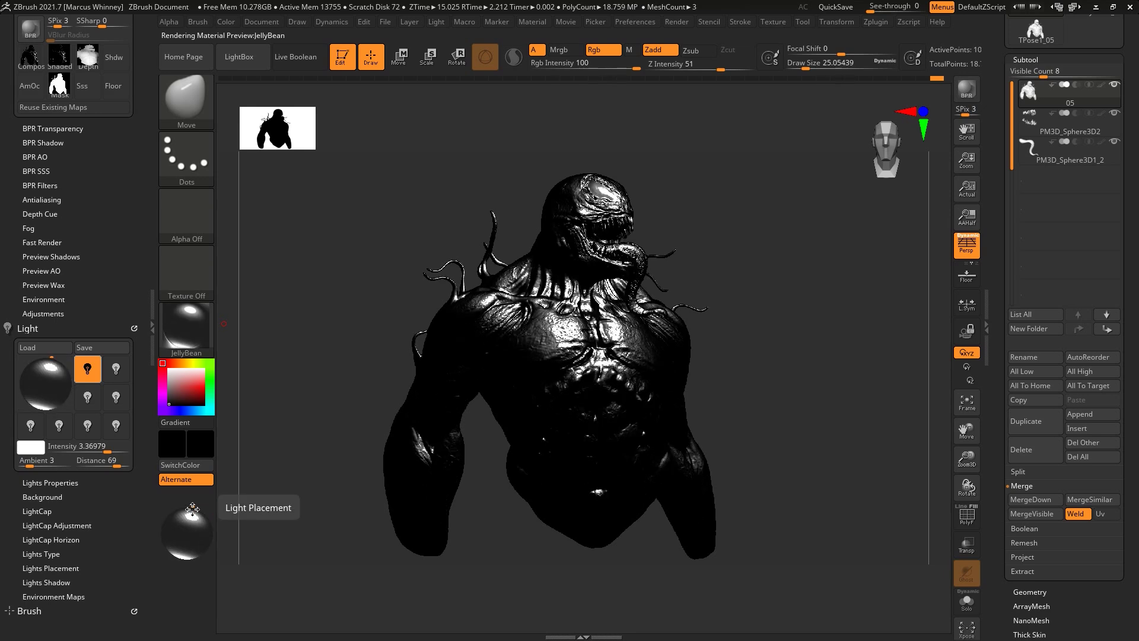
left_click_drag(96, 468, 123, 465)
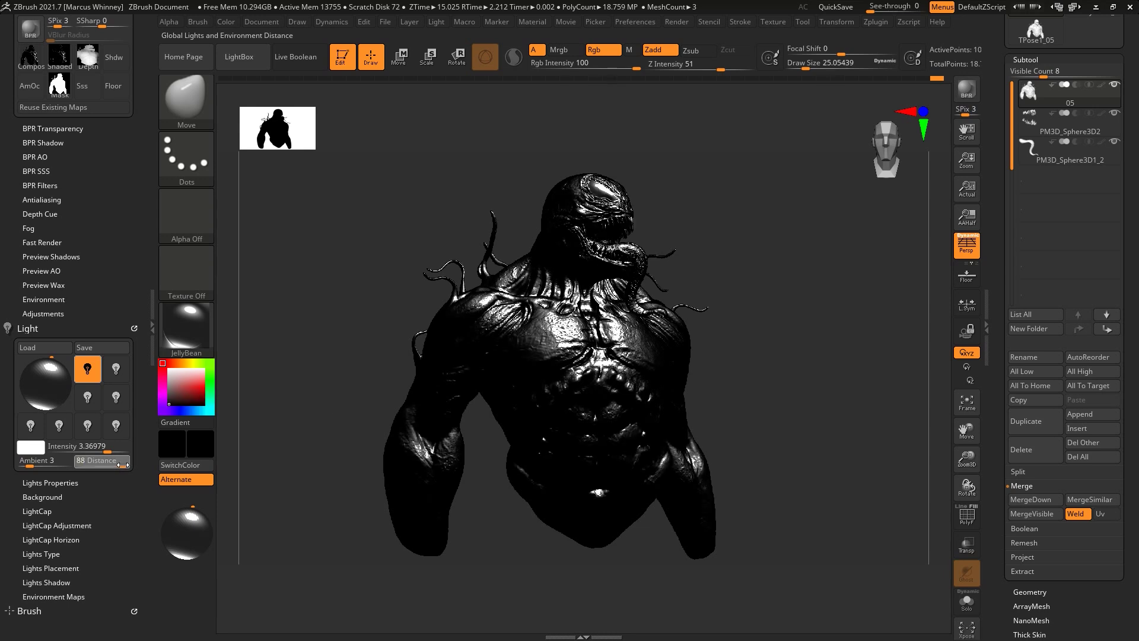
left_click_drag(123, 465, 124, 465)
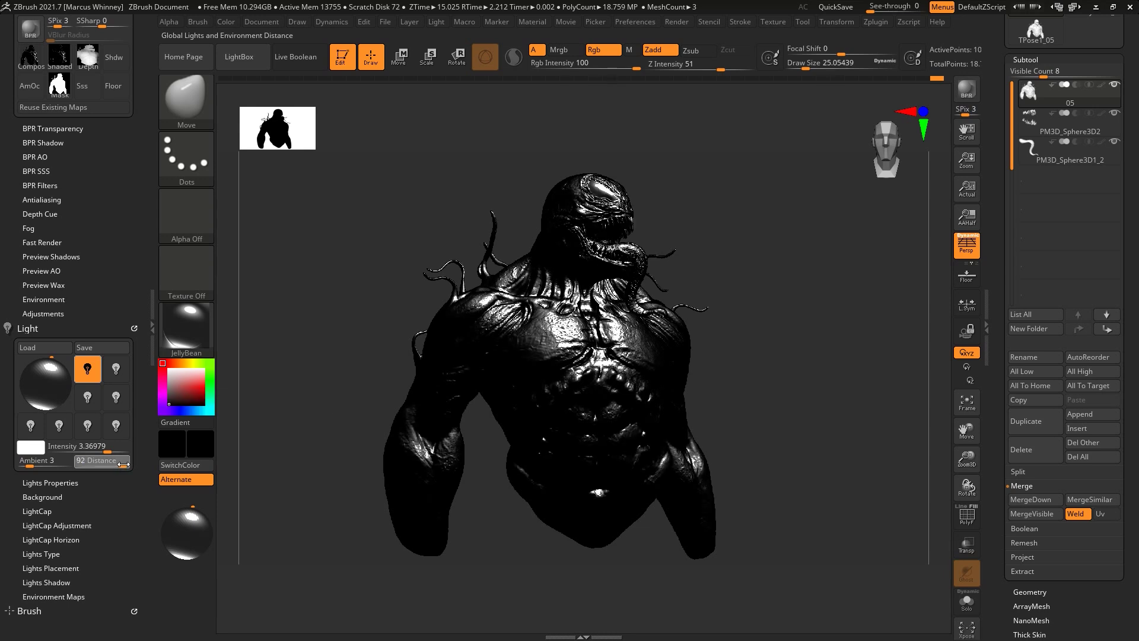
left_click(198, 511)
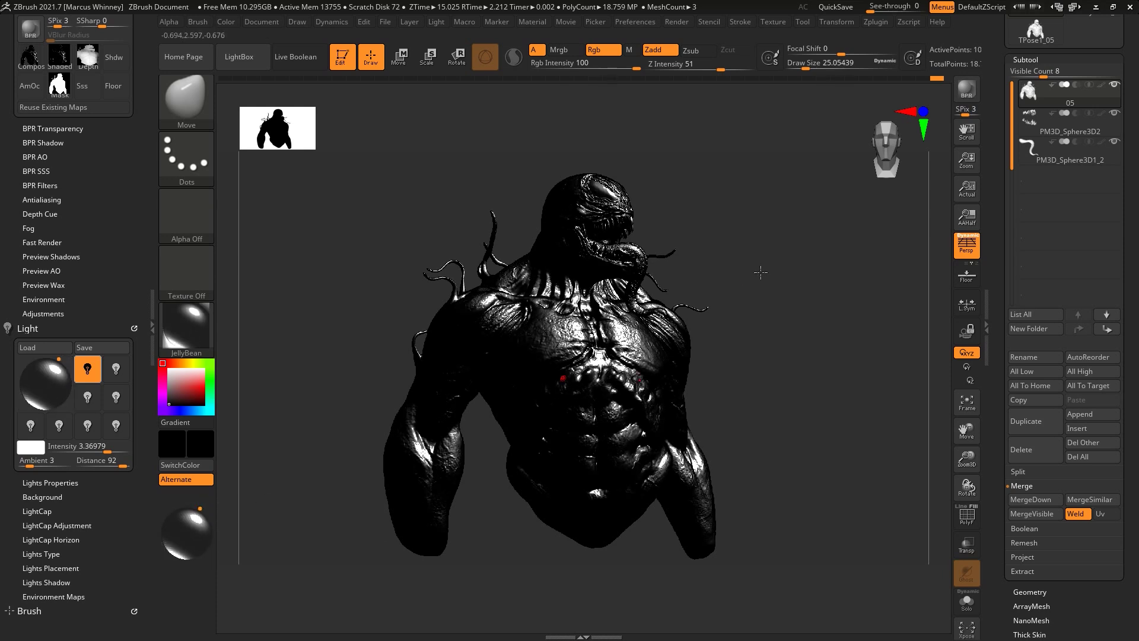
left_click(966, 88)
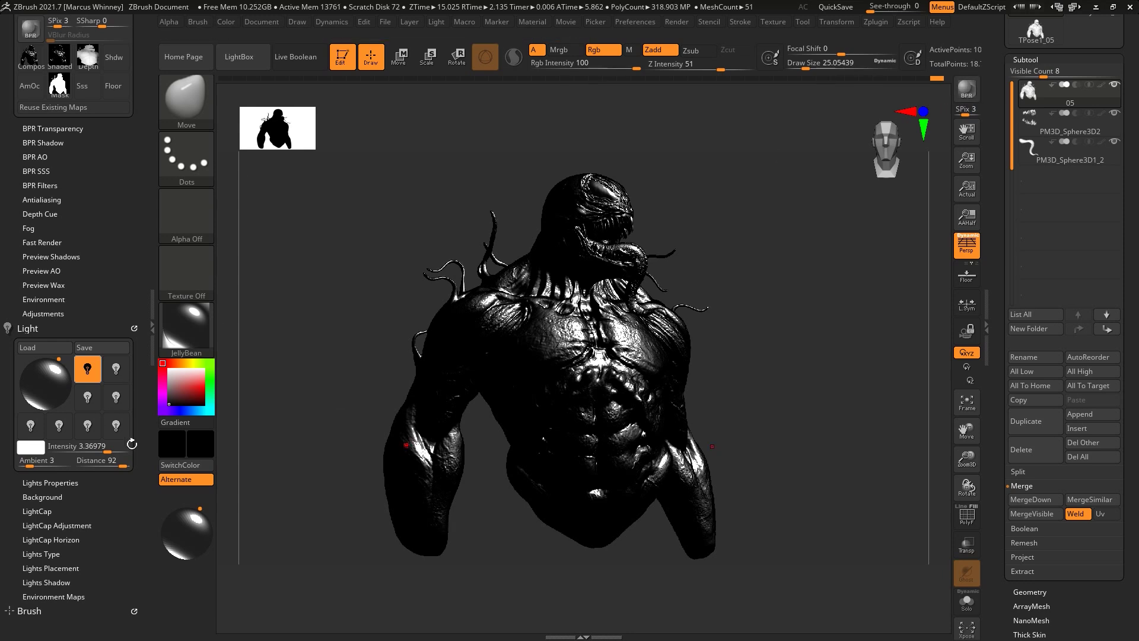
Step: Move the light to the upper right and render the bust again
left_click(211, 526)
left_click_drag(211, 526, 209, 512)
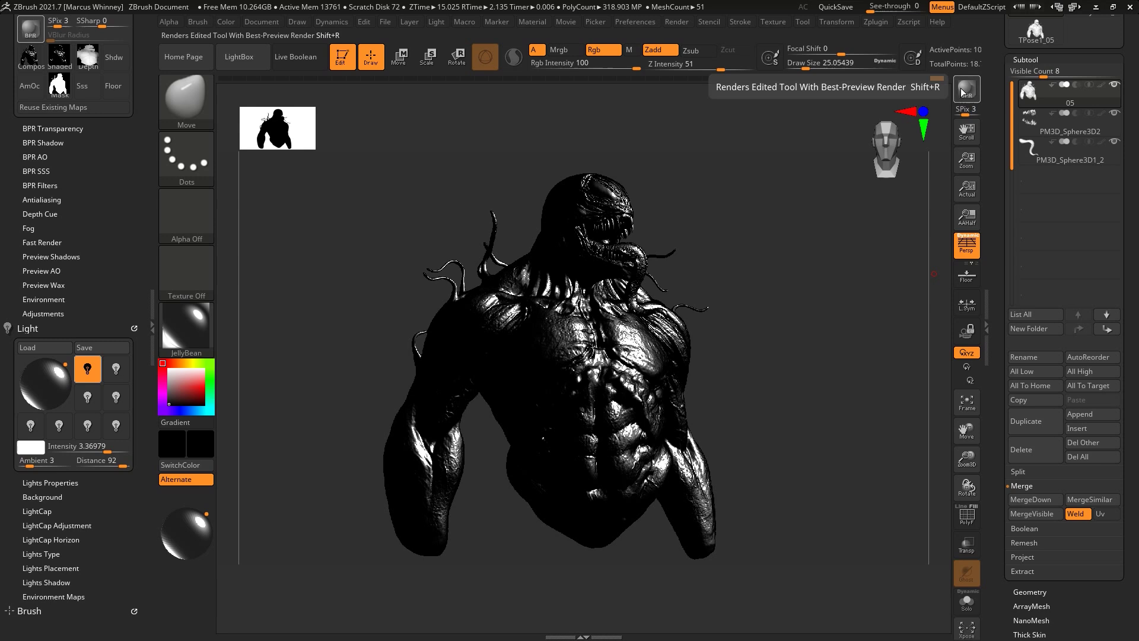
left_click(962, 89)
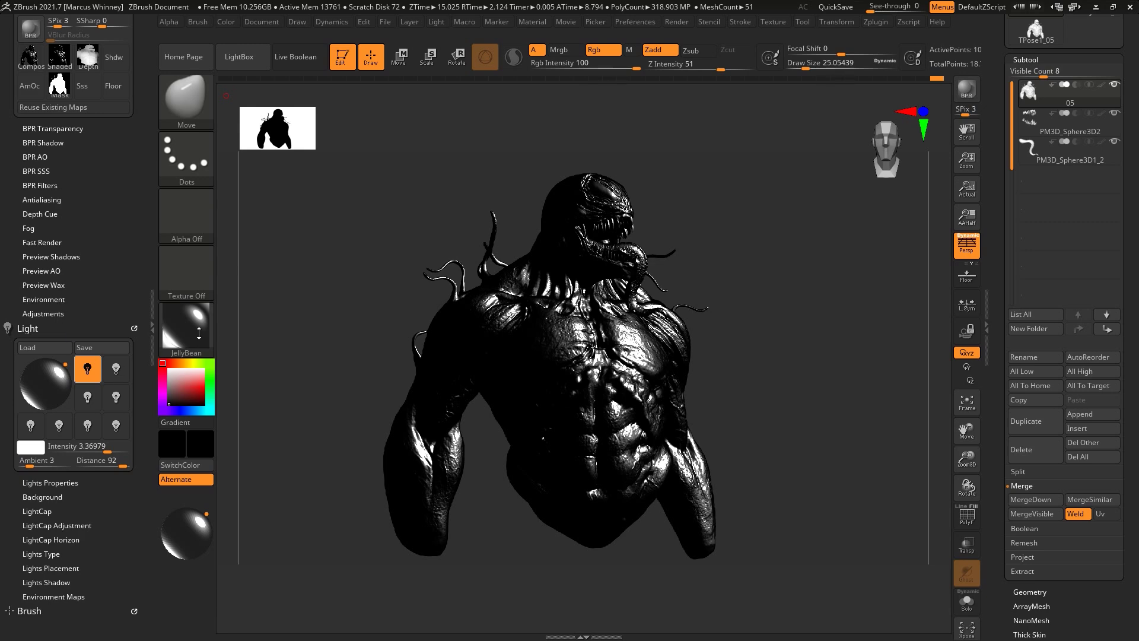
key("m")
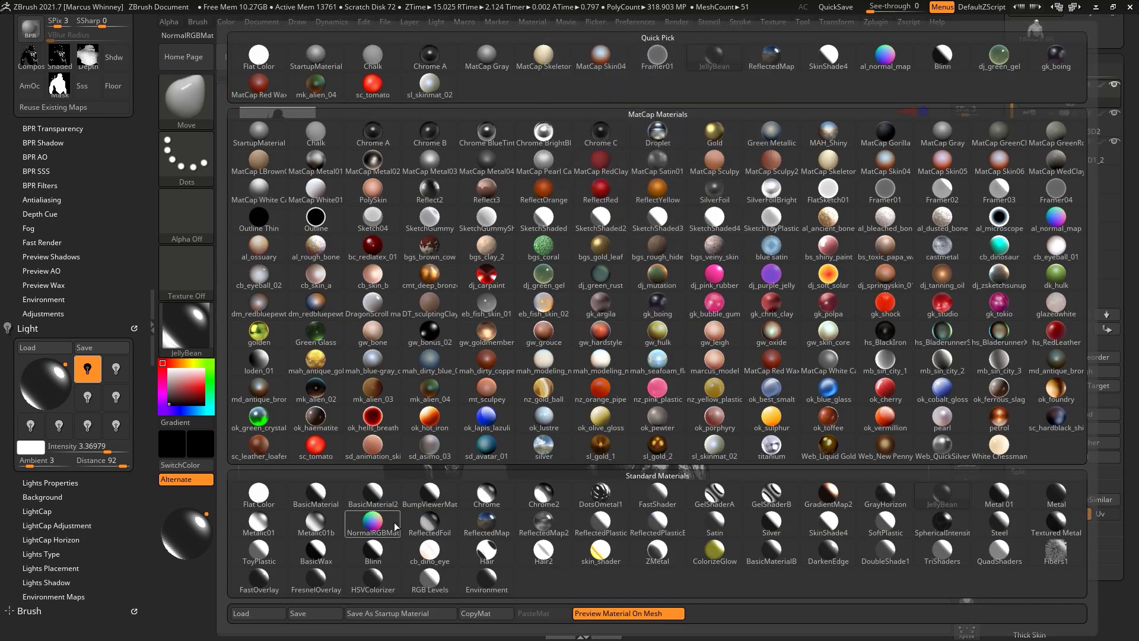
Step: Apply grey Blinn, lower light intensity to about 0.7, aim it frontally, and render
left_click(386, 560)
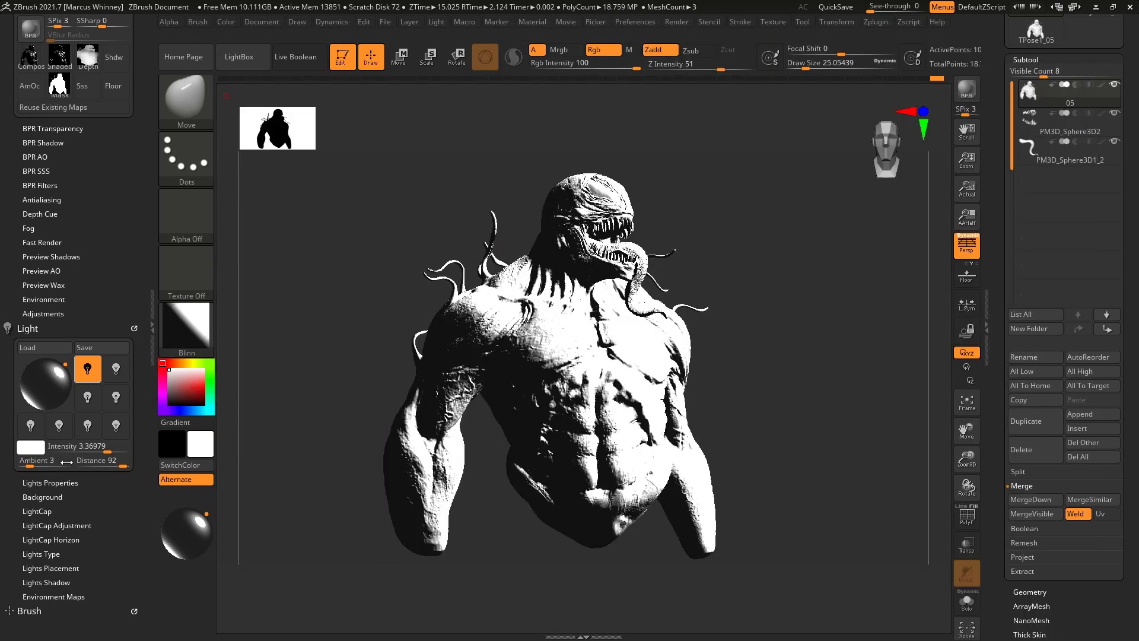
left_click_drag(105, 450, 90, 446)
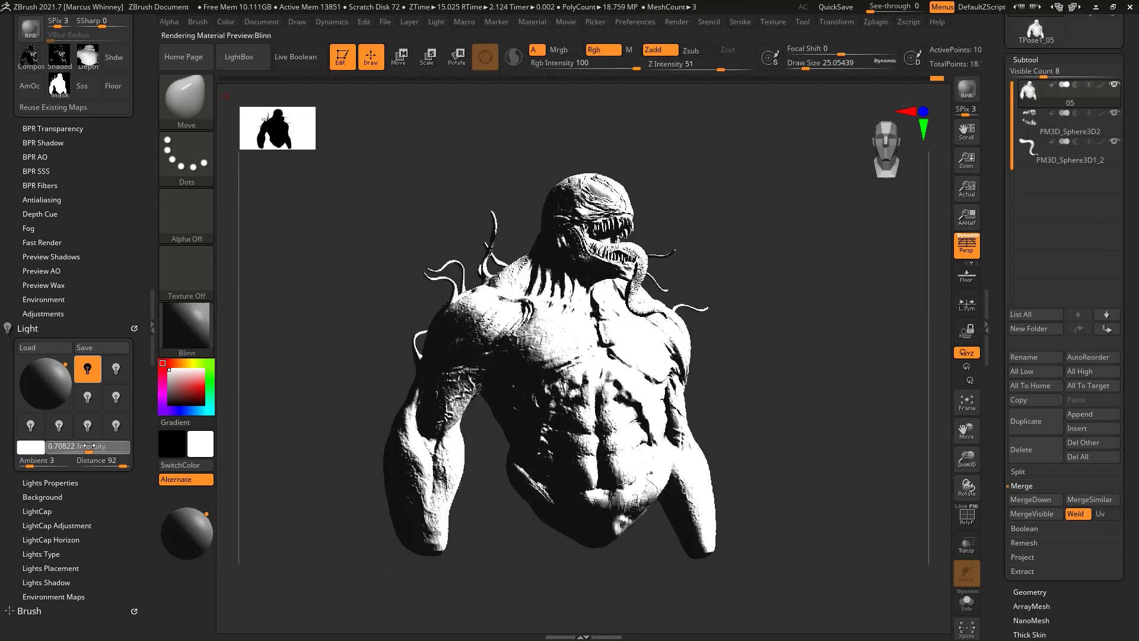
left_click(184, 526)
left_click(967, 89)
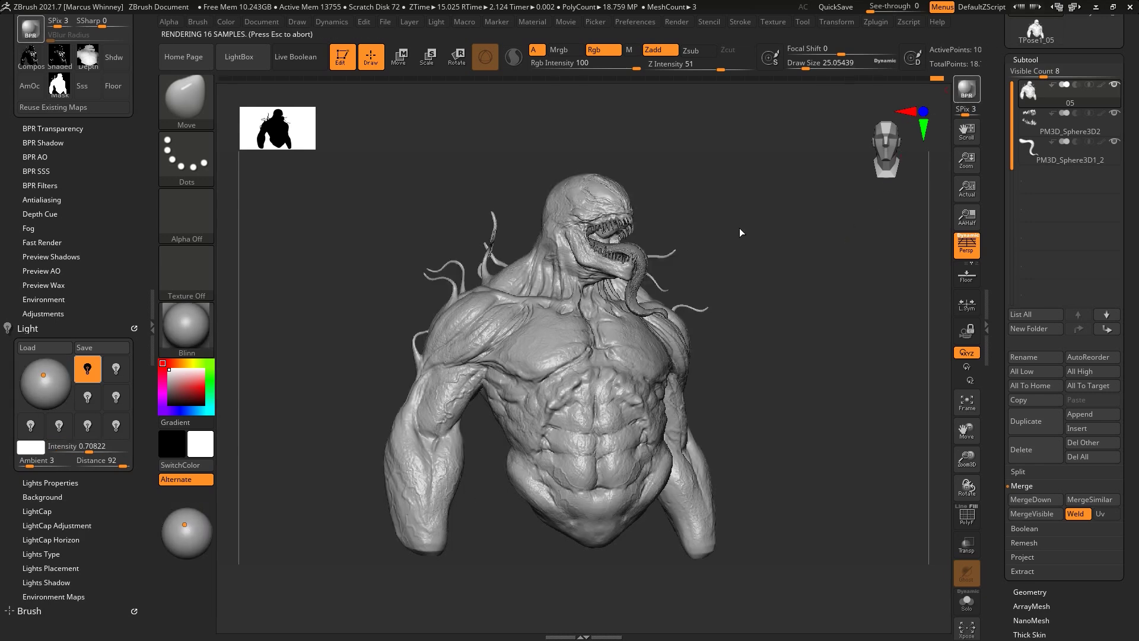